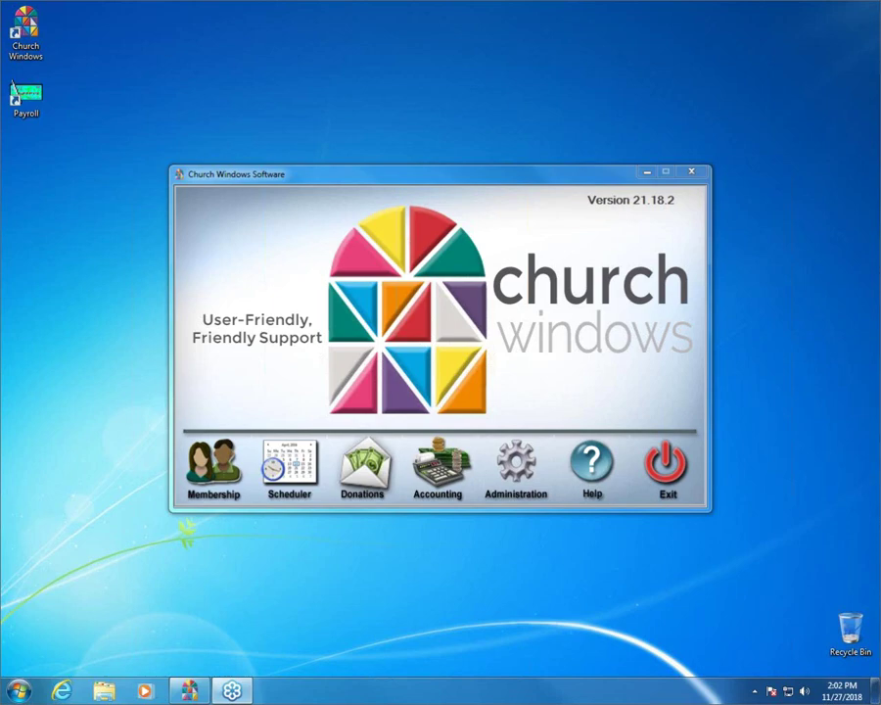
- Open the Membership People window, showing a one-person Visitors family and its individual's record
{"action": "left_click_drag", "start_coordinate": [589, 200], "coordinate": [678, 199]}
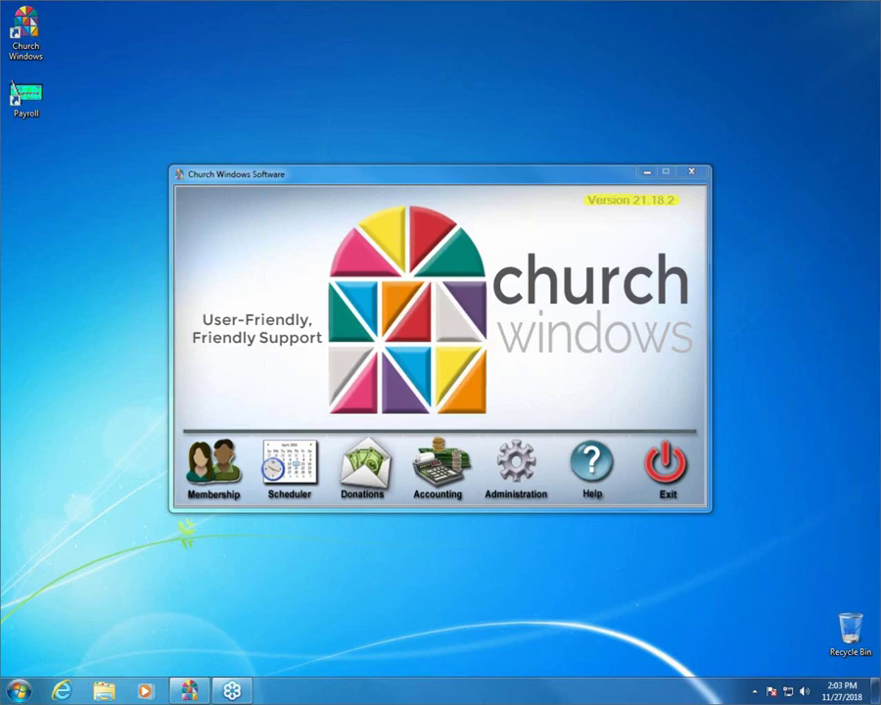
{"action": "key", "text": "e"}
{"action": "left_click", "coordinate": [201, 476]}
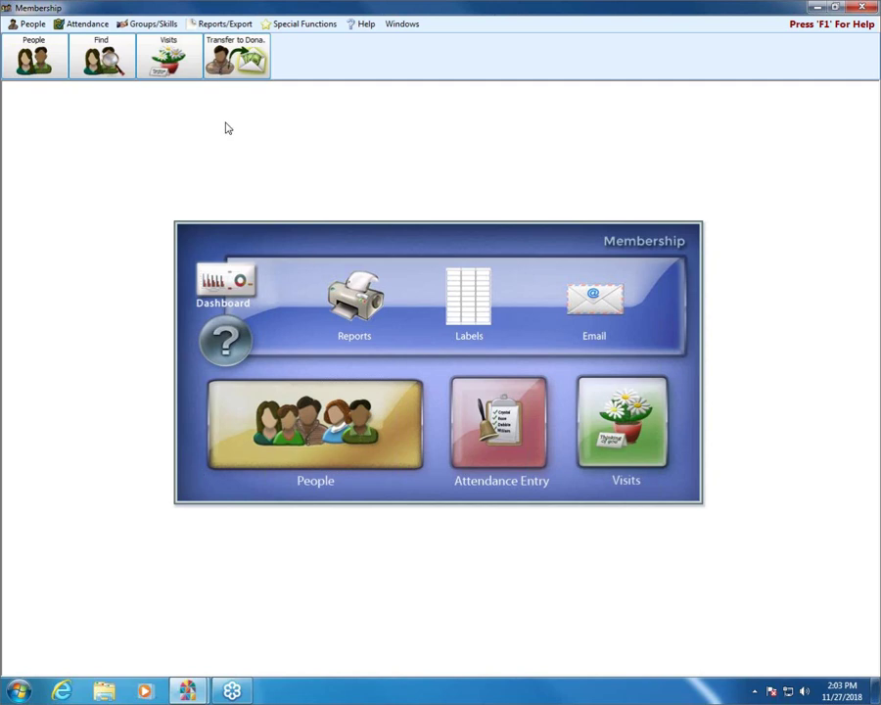
{"action": "left_click", "coordinate": [307, 446]}
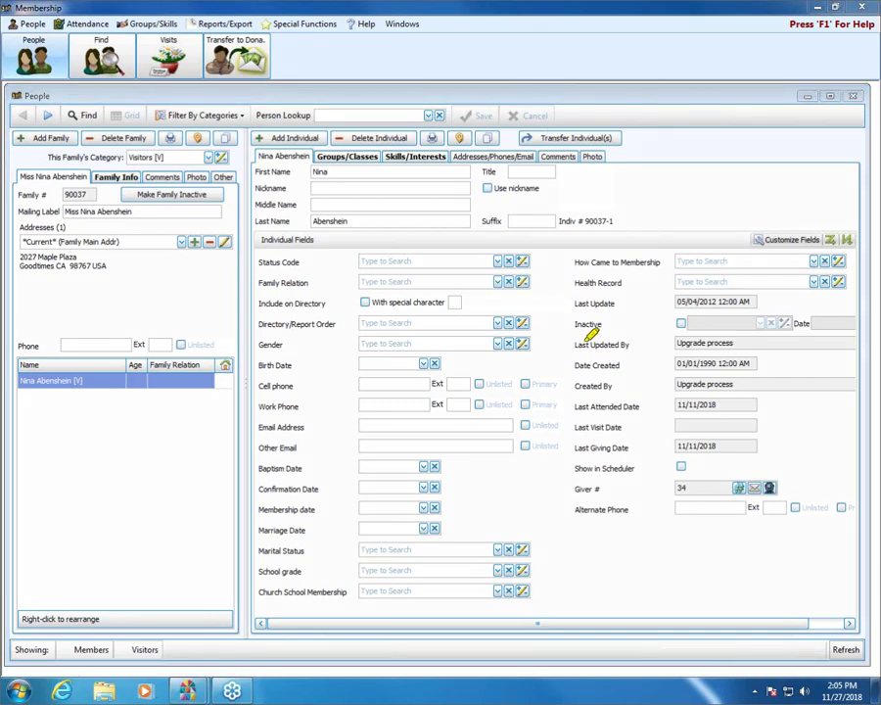
{"action": "left_click_drag", "start_coordinate": [568, 324], "coordinate": [604, 324]}
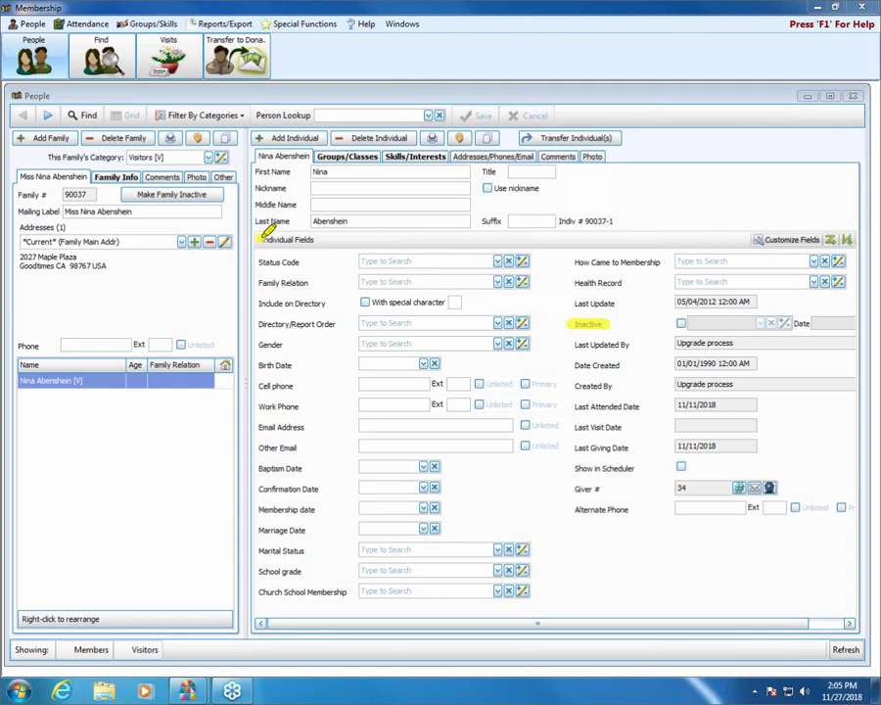
{"action": "left_click_drag", "start_coordinate": [262, 239], "coordinate": [316, 240]}
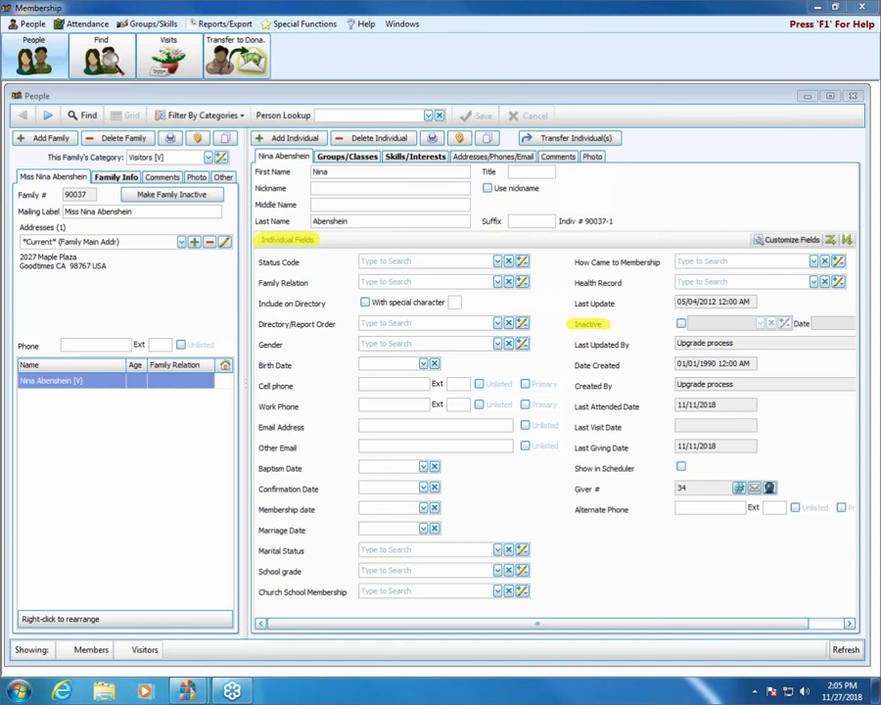
{"action": "key", "text": "Escape"}
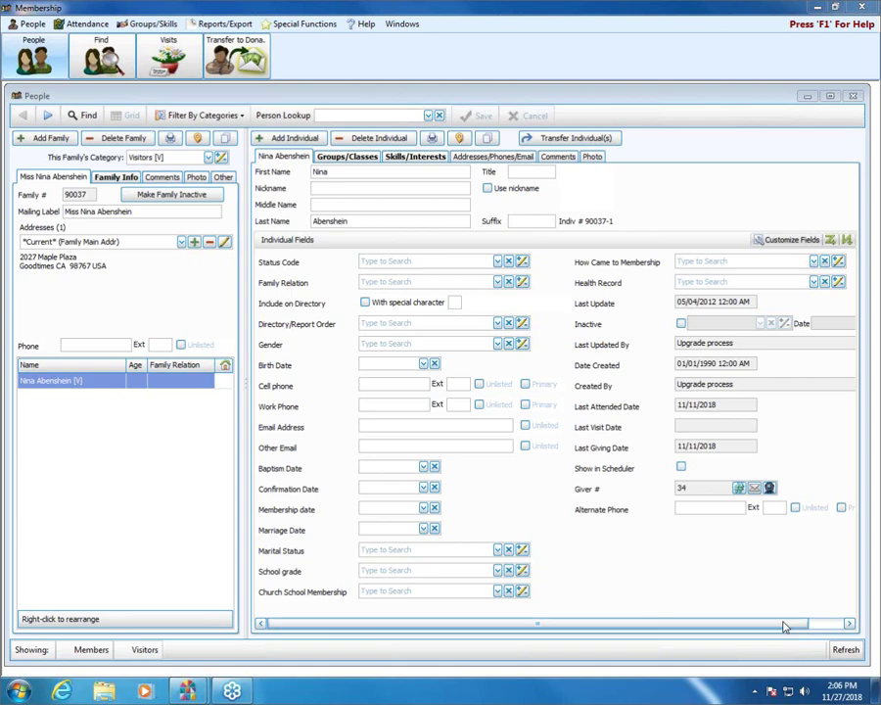
{"action": "left_click_drag", "start_coordinate": [783, 626], "coordinate": [818, 623]}
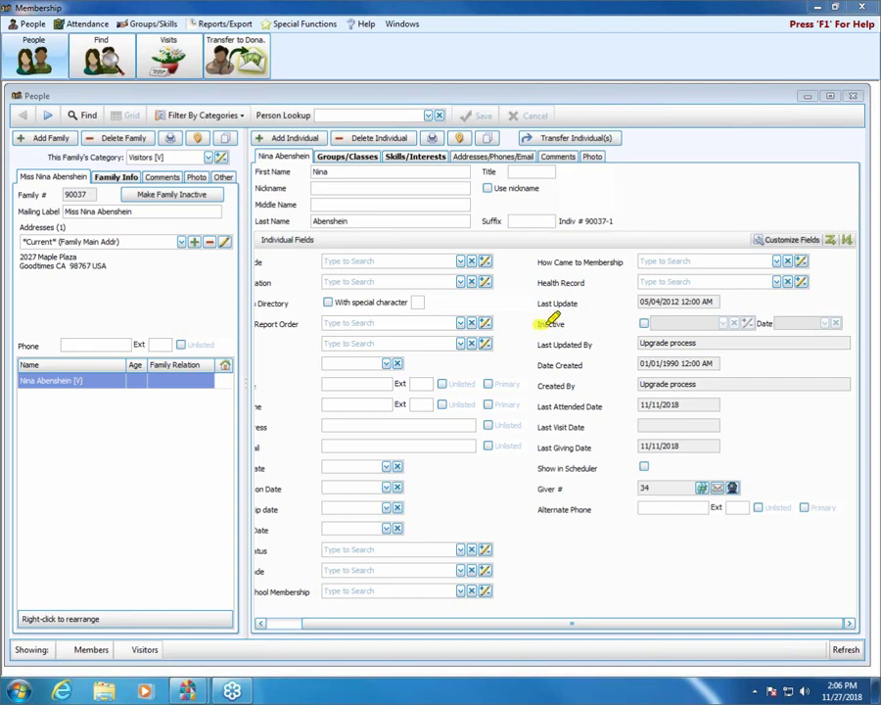
{"action": "left_click_drag", "start_coordinate": [537, 324], "coordinate": [566, 322]}
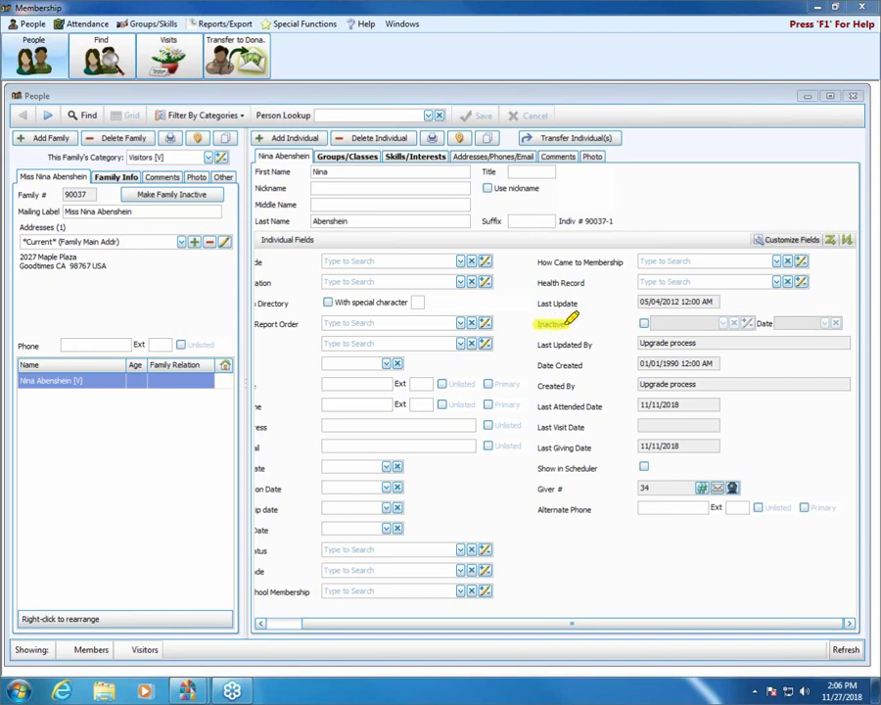
{"action": "left_click", "coordinate": [644, 323]}
{"action": "left_click_drag", "start_coordinate": [646, 323], "coordinate": [726, 323]}
{"action": "left_click_drag", "start_coordinate": [773, 323], "coordinate": [819, 323]}
{"action": "key", "text": "Escape"}
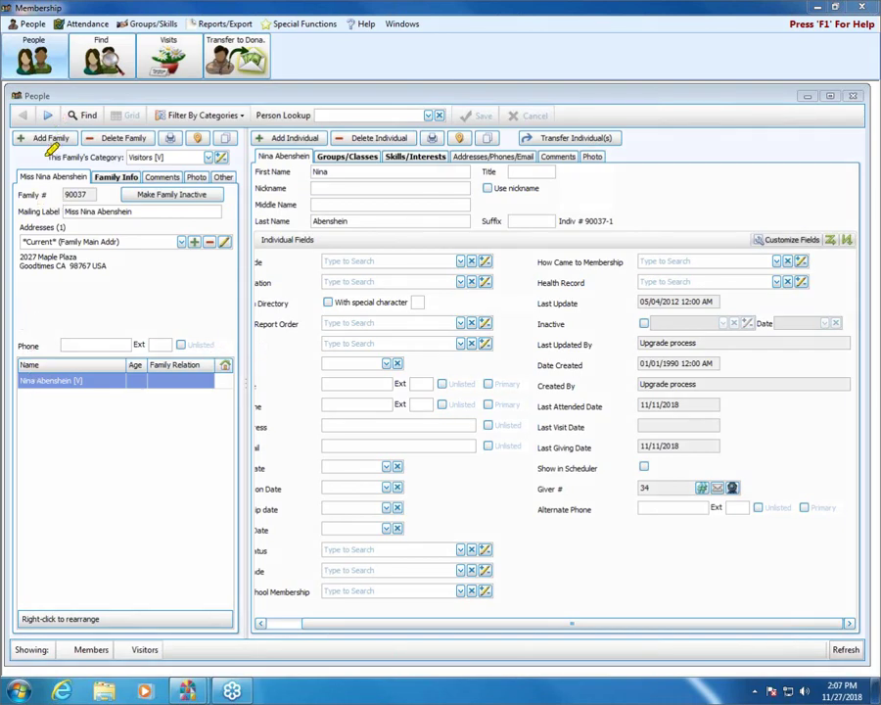
{"action": "left_click_drag", "start_coordinate": [22, 176], "coordinate": [86, 175]}
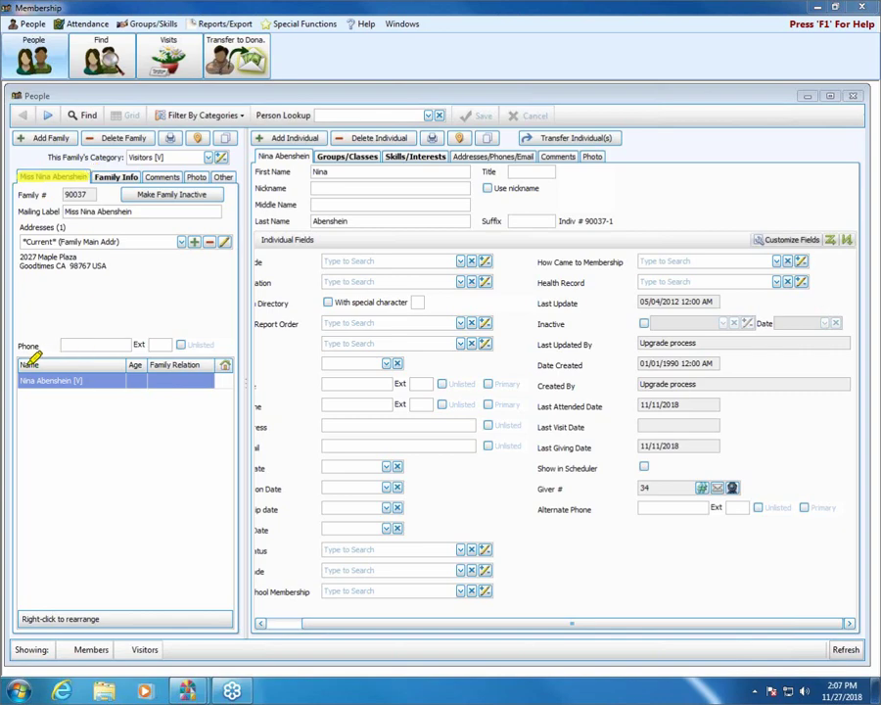
{"action": "left_click_drag", "start_coordinate": [18, 364], "coordinate": [208, 362]}
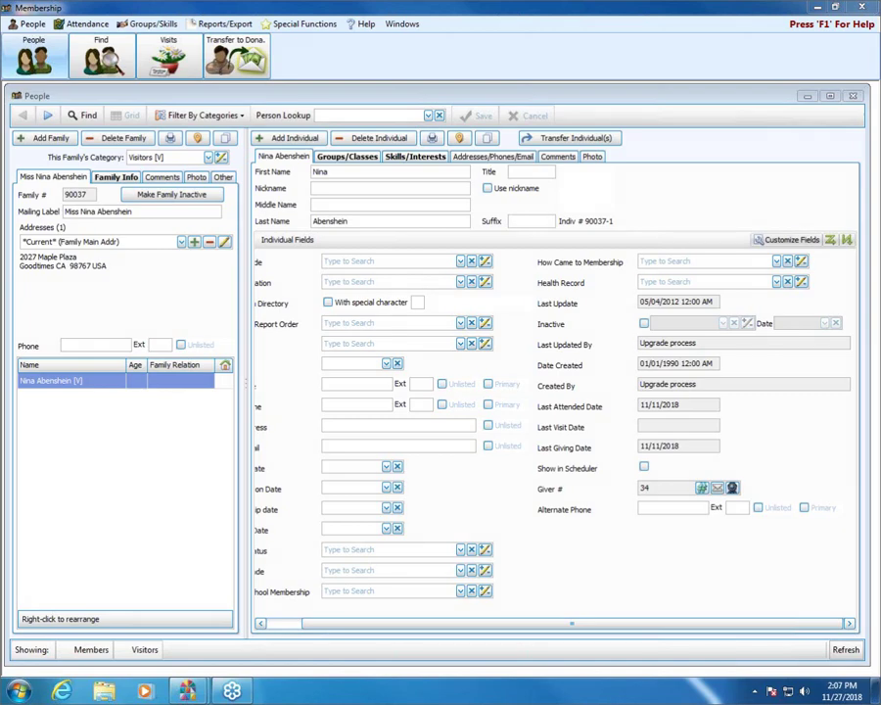
- Flag the visitor's record Inactive and list the reasons, Left area through Duplicate Record
{"action": "left_click", "coordinate": [644, 324]}
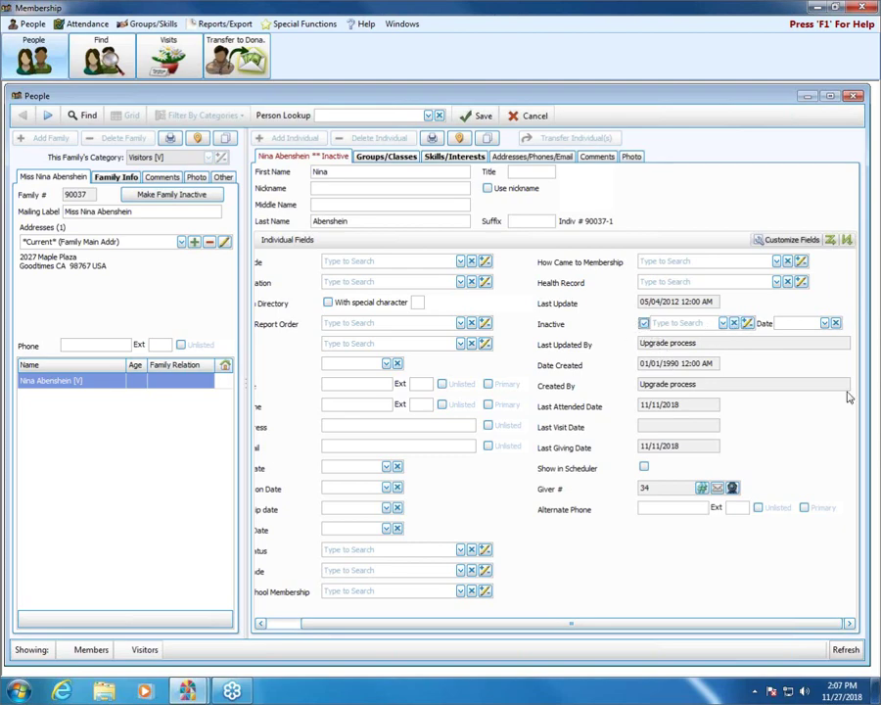
{"action": "left_click", "coordinate": [723, 323]}
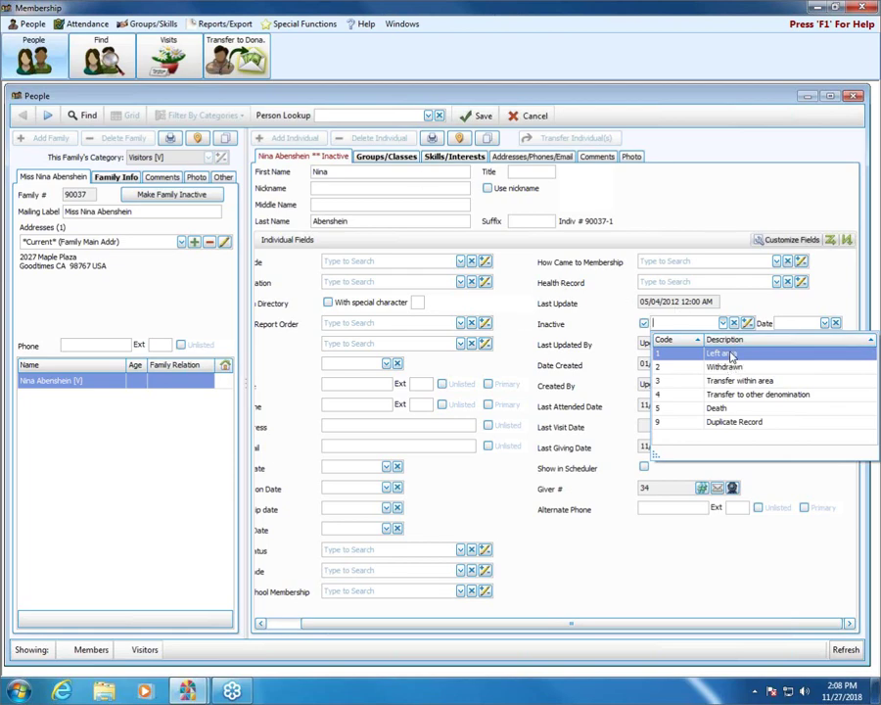
- Set inactive reason 1 - Left area with date 11/24/2018 and save the record
{"action": "left_click", "coordinate": [725, 357]}
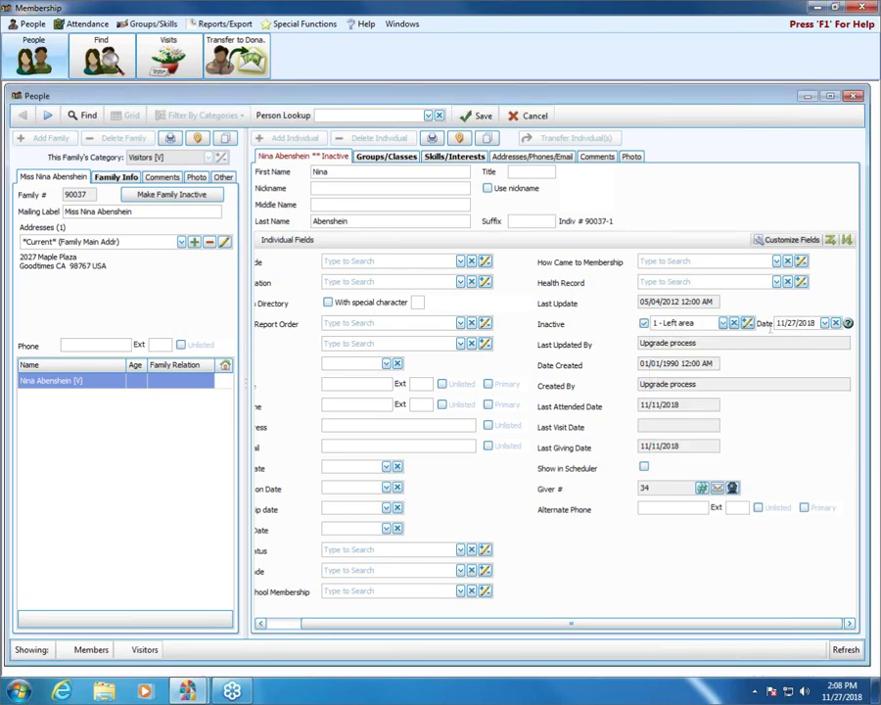
{"action": "left_click", "coordinate": [825, 323]}
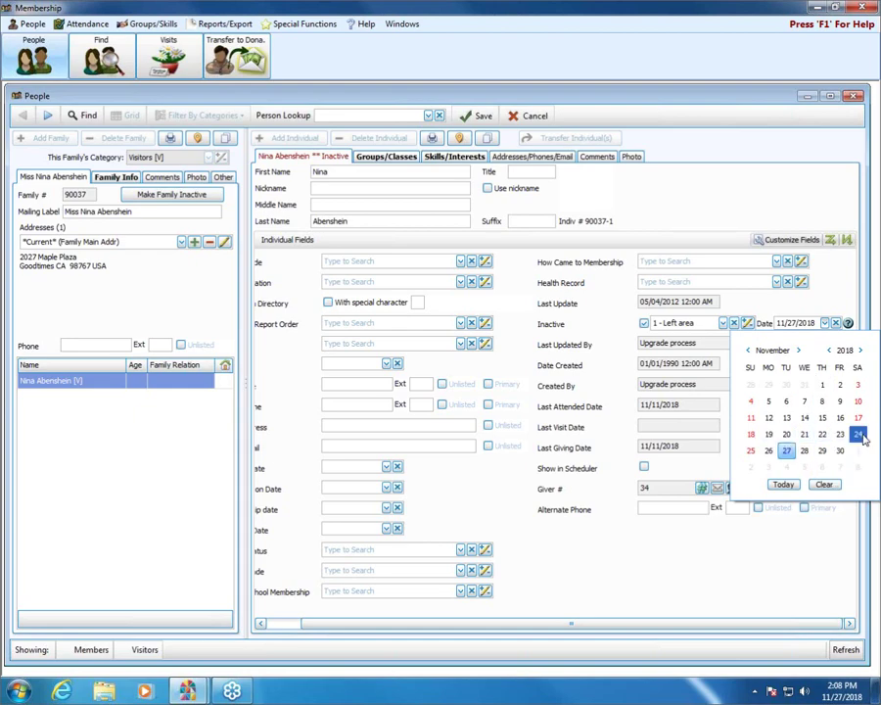
{"action": "left_click", "coordinate": [857, 433]}
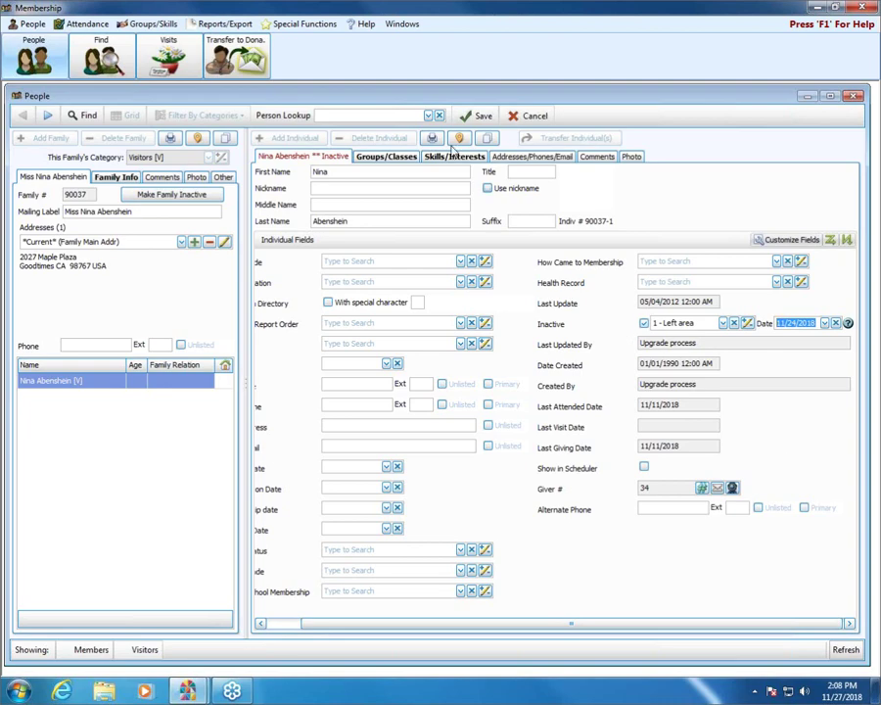
{"action": "left_click", "coordinate": [465, 119]}
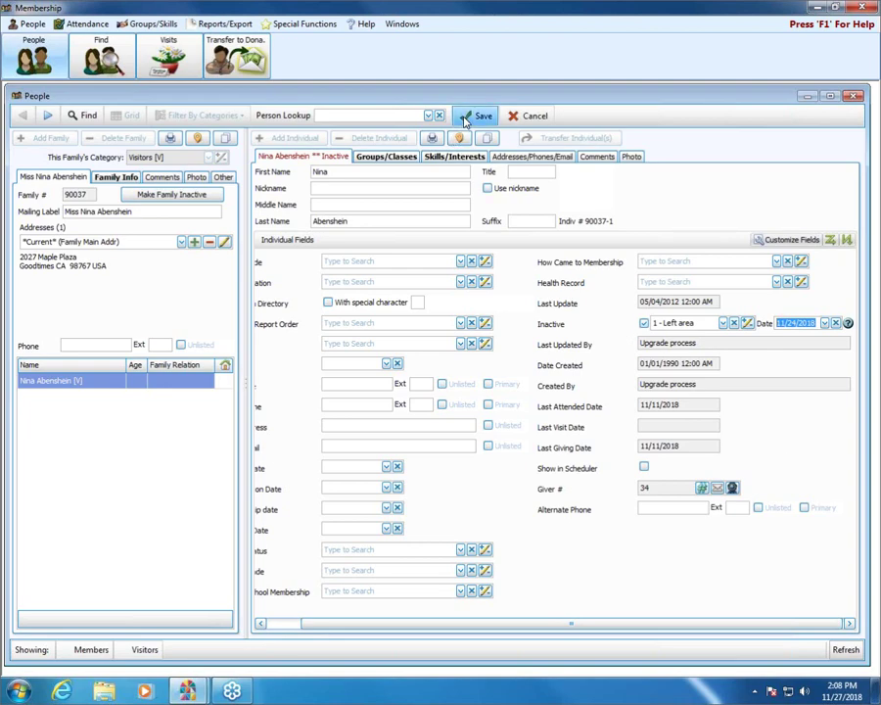
{"action": "left_click", "coordinate": [465, 118]}
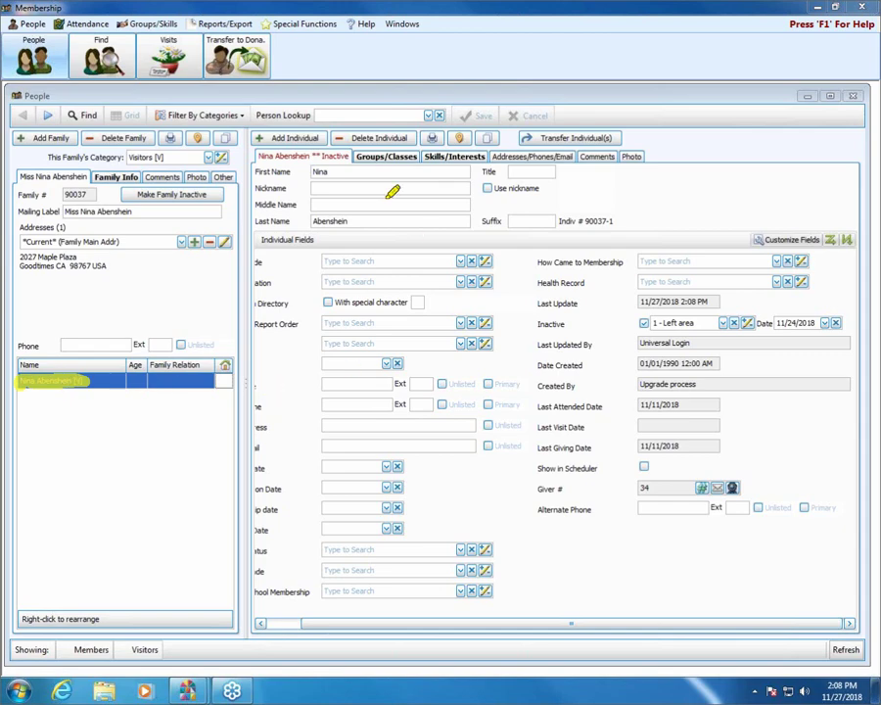
{"action": "mouse_move", "coordinate": [266, 145]}
{"action": "left_mouse_down"}
{"action": "mouse_move", "coordinate": [313, 149]}
{"action": "mouse_move", "coordinate": [306, 147]}
{"action": "left_mouse_up"}
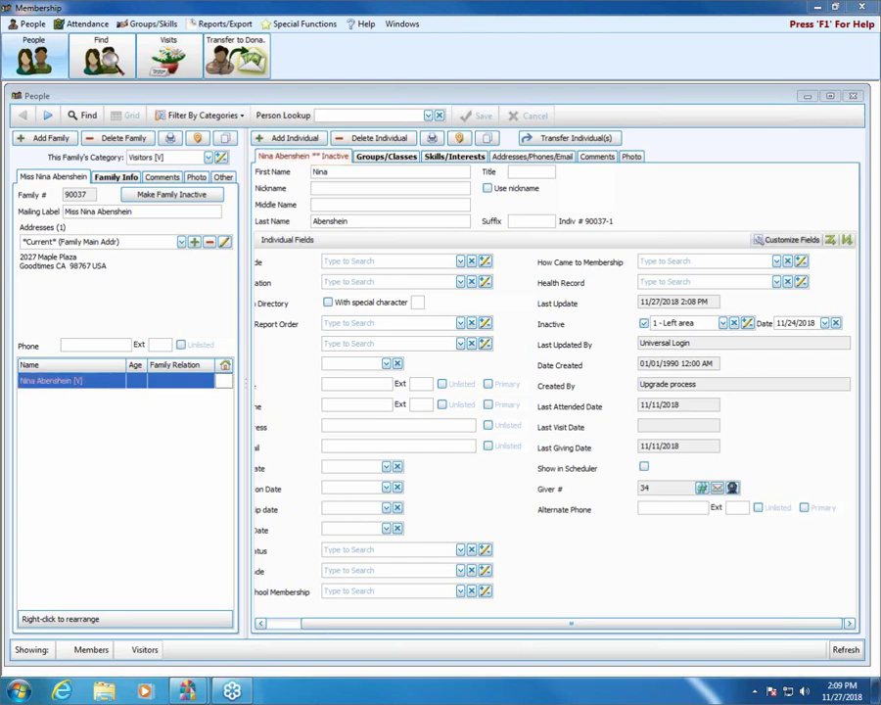
{"action": "left_click", "coordinate": [429, 115]}
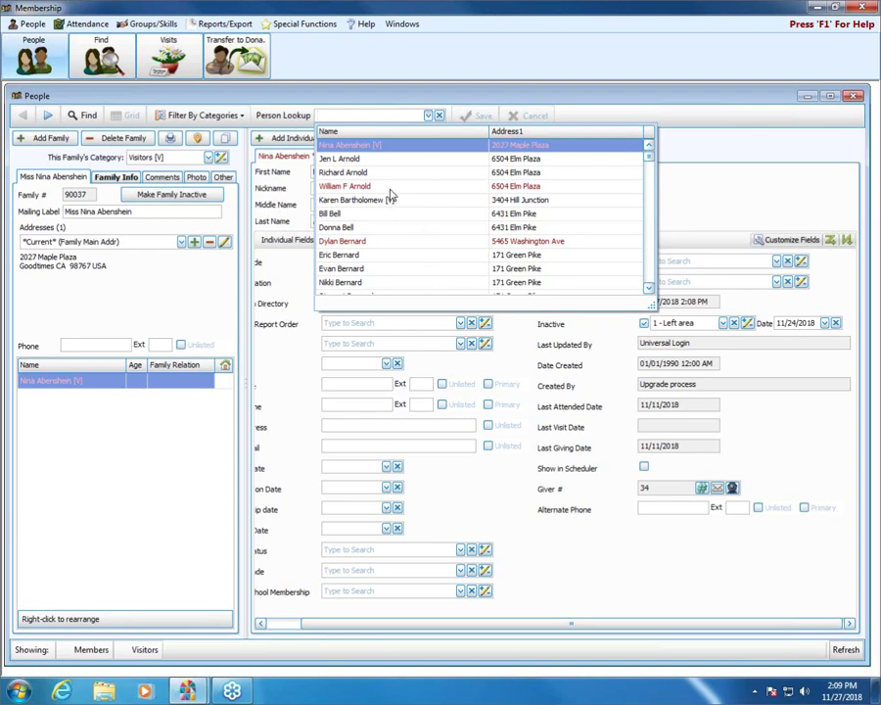
{"action": "left_click", "coordinate": [728, 188]}
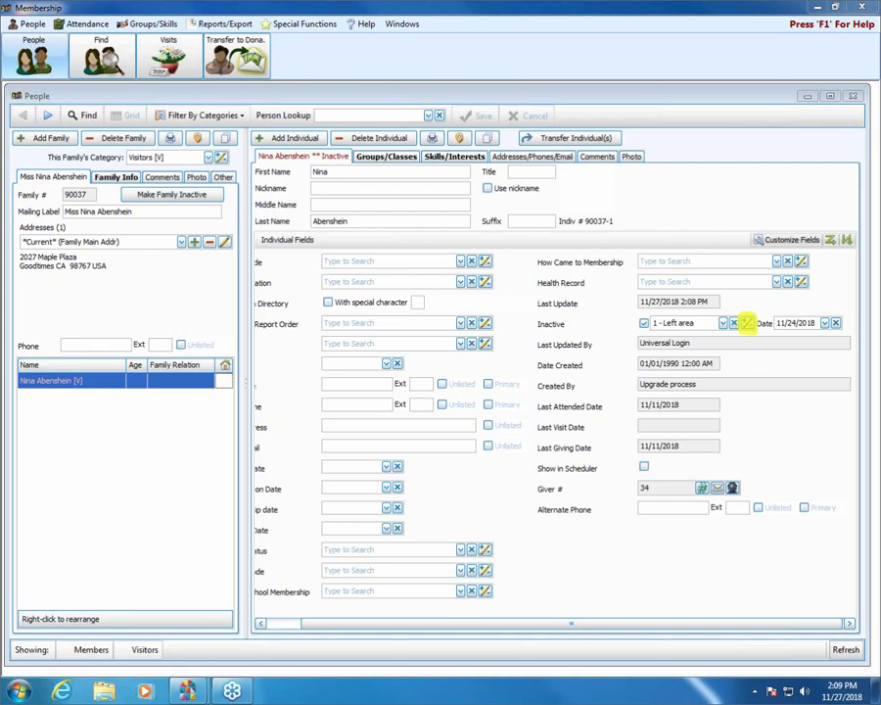
- Add inactive reason code 6 'Example for class' and confirm it appears among the reasons
{"action": "left_click", "coordinate": [746, 322]}
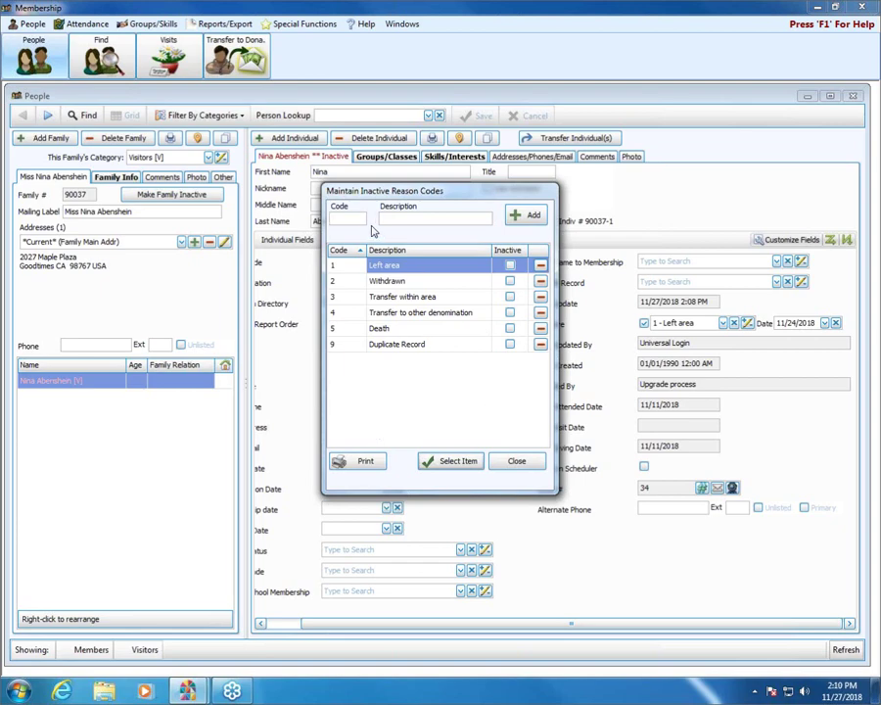
{"action": "type", "text": "6"}
{"action": "left_click", "coordinate": [387, 219]}
{"action": "type", "text": "Example for class"}
{"action": "left_click", "coordinate": [530, 215]}
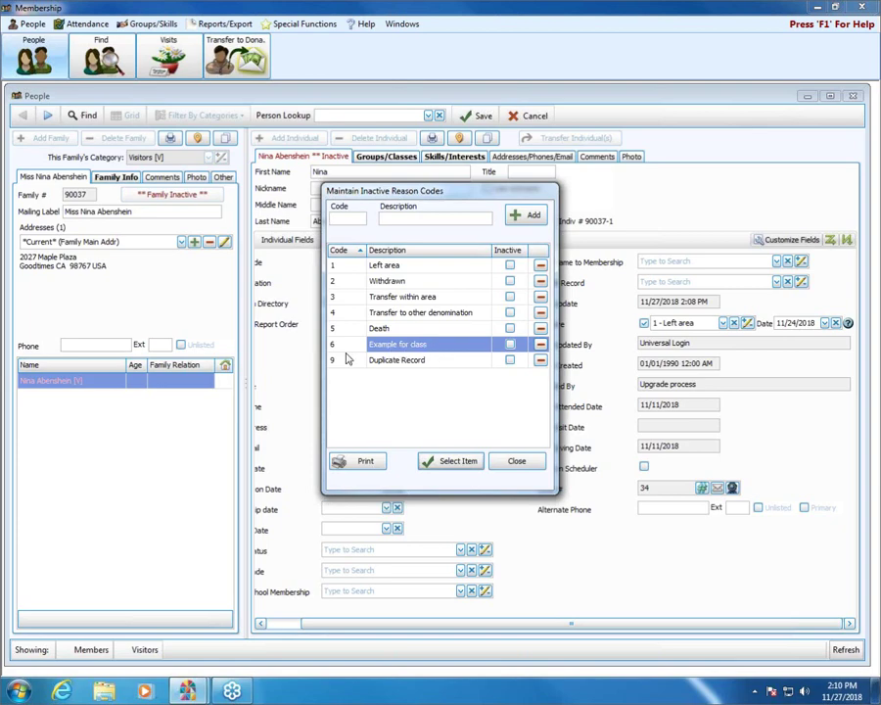
{"action": "left_click", "coordinate": [516, 461]}
{"action": "left_click", "coordinate": [723, 322]}
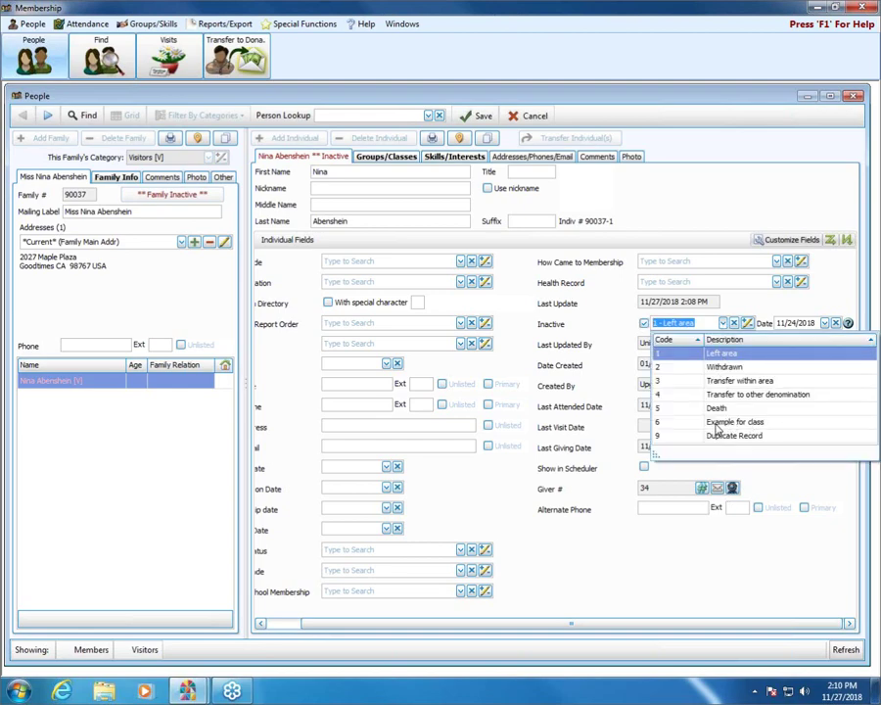
- Keep reason 1 - Left area and step forward through records to family 18
{"action": "left_click", "coordinate": [604, 358]}
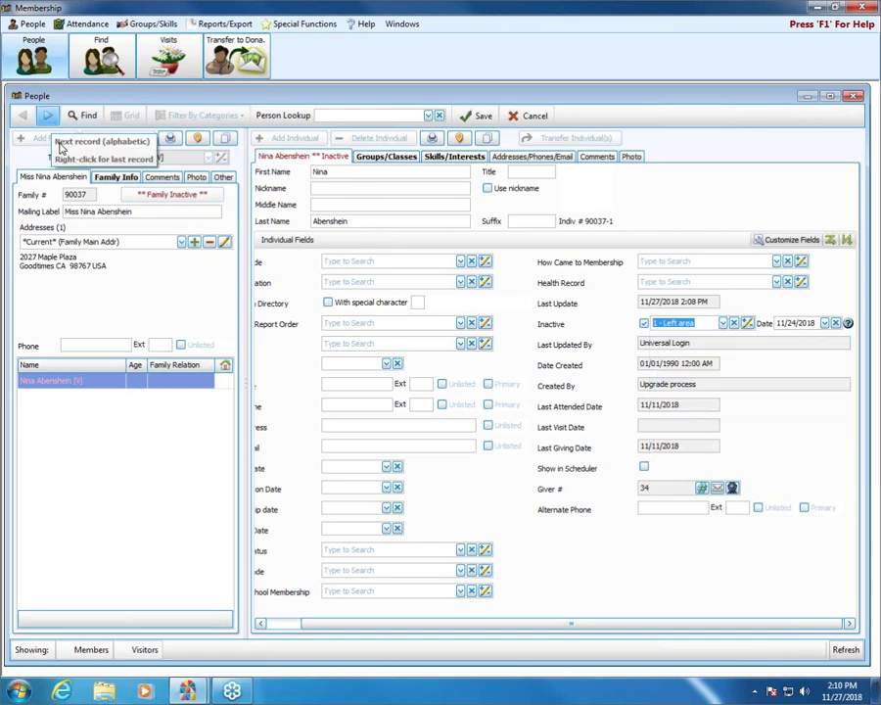
{"action": "left_click", "coordinate": [48, 116]}
{"action": "left_click", "coordinate": [47, 116]}
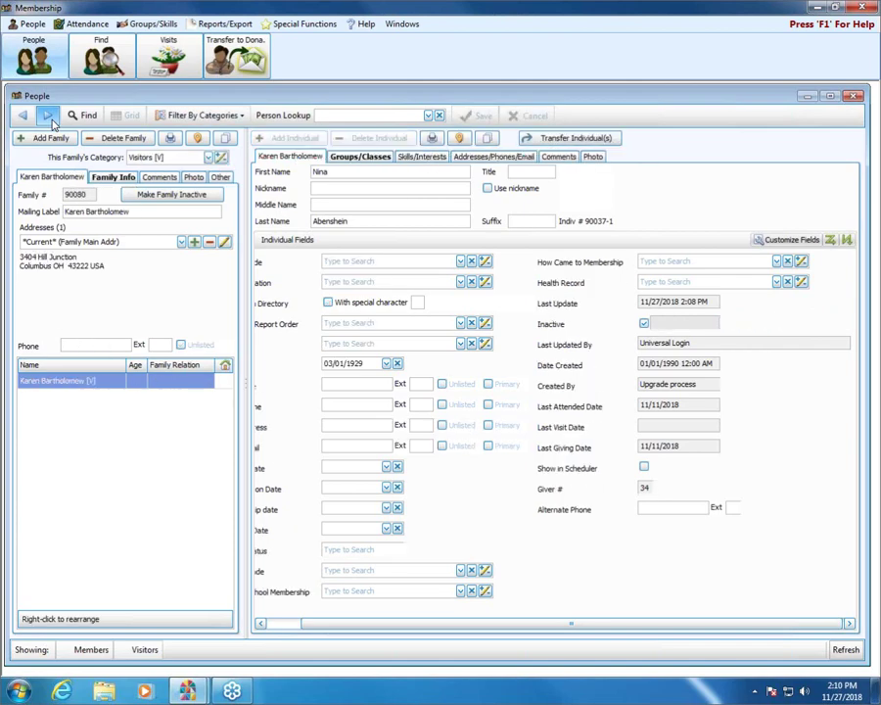
{"action": "left_click", "coordinate": [47, 117]}
{"action": "left_click", "coordinate": [48, 117]}
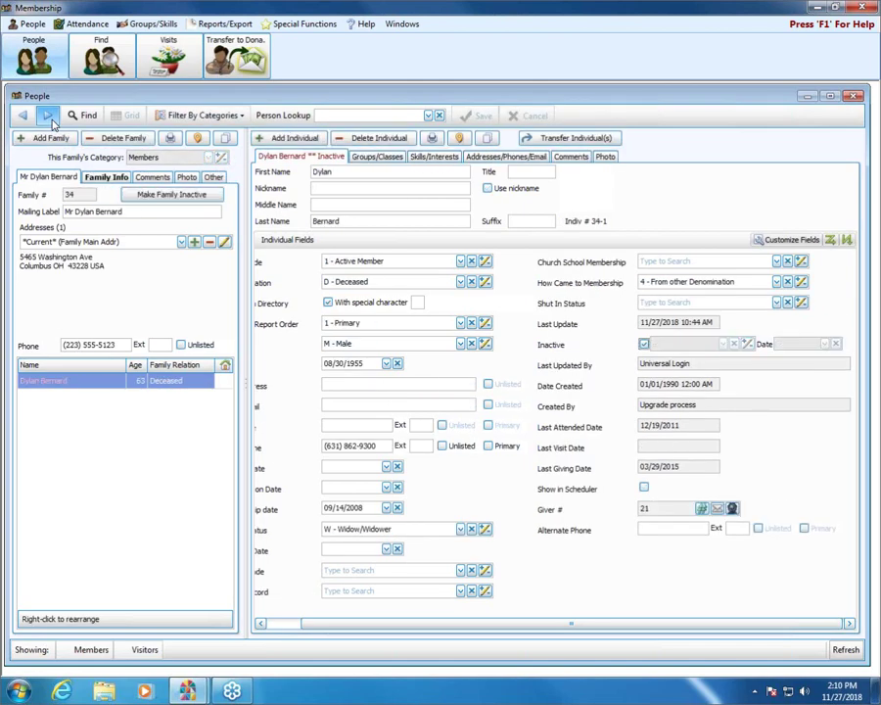
{"action": "left_click", "coordinate": [48, 116]}
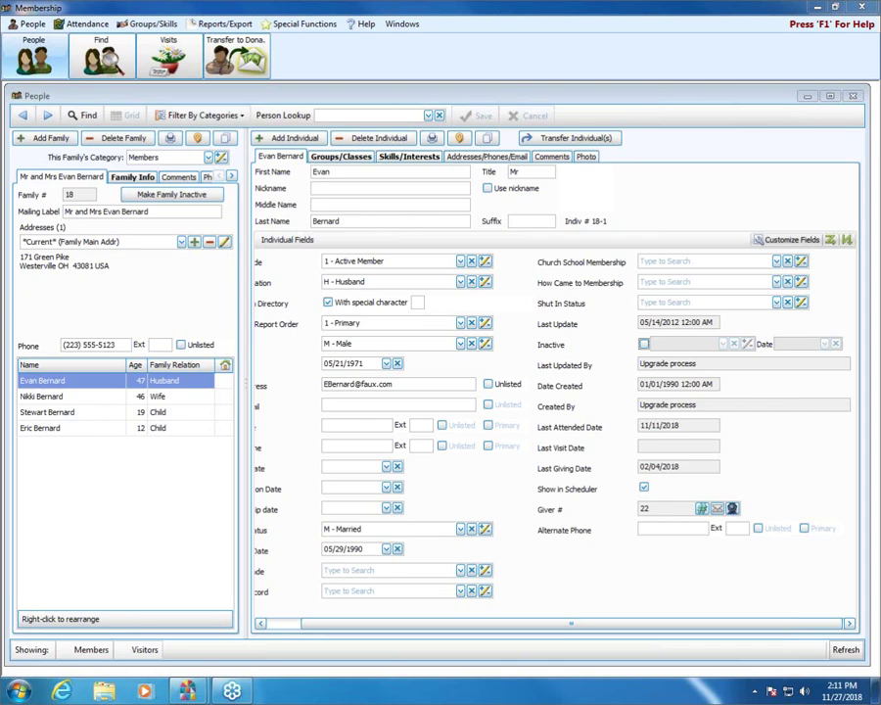
{"action": "left_click_drag", "start_coordinate": [462, 629], "coordinate": [308, 464]}
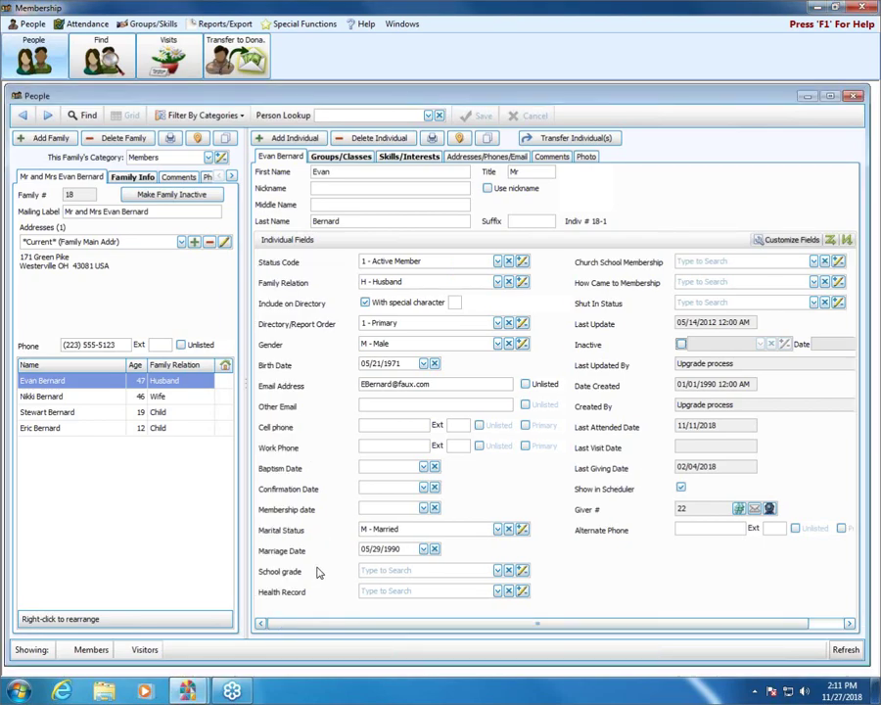
{"action": "left_click", "coordinate": [498, 263]}
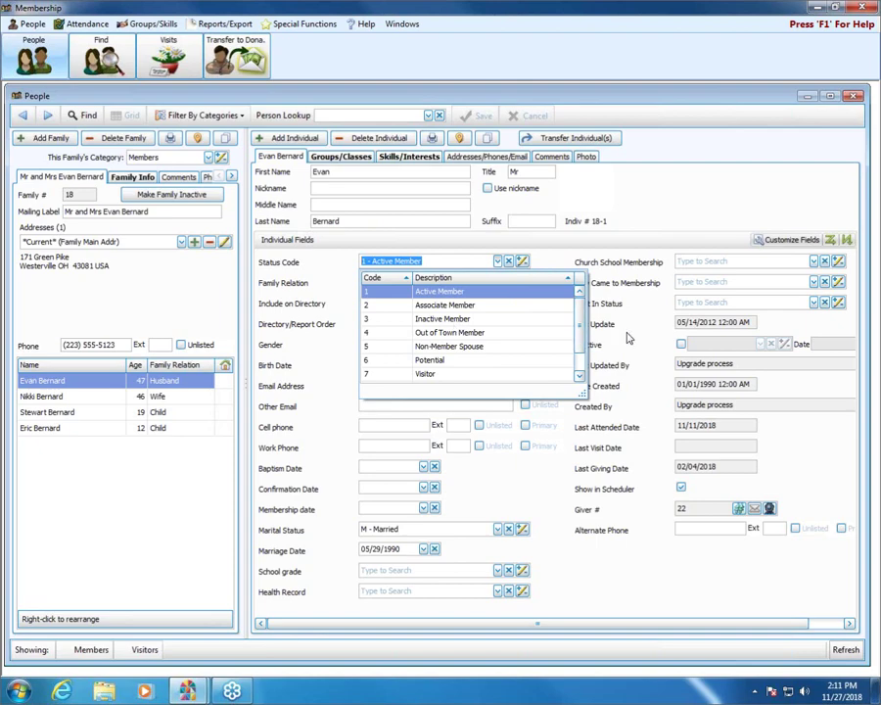
{"action": "key", "text": "Escape"}
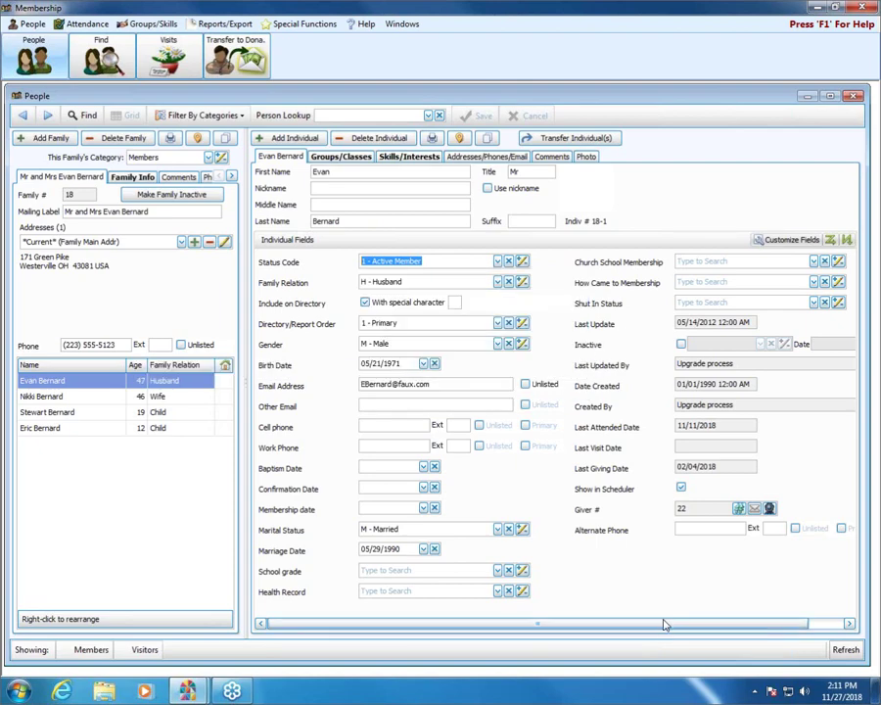
{"action": "scroll", "coordinate": [664, 623], "scroll_direction": "right", "scroll_amount": 1}
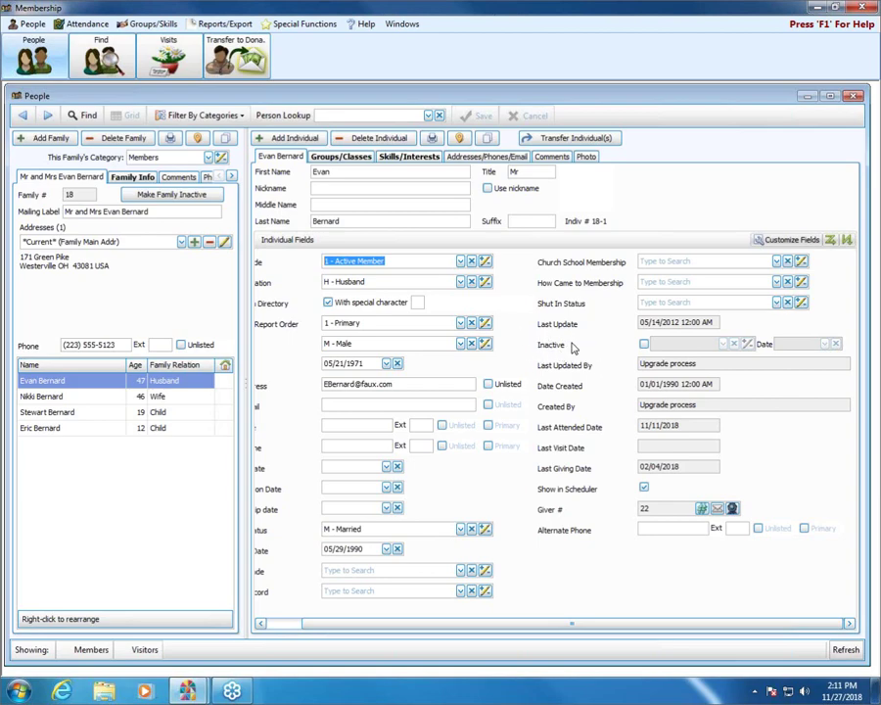
- Select the wife in the family grid and tick Inactive to start Make Individual Inactive
{"action": "mouse_move", "coordinate": [559, 353]}
{"action": "left_click", "coordinate": [67, 396]}
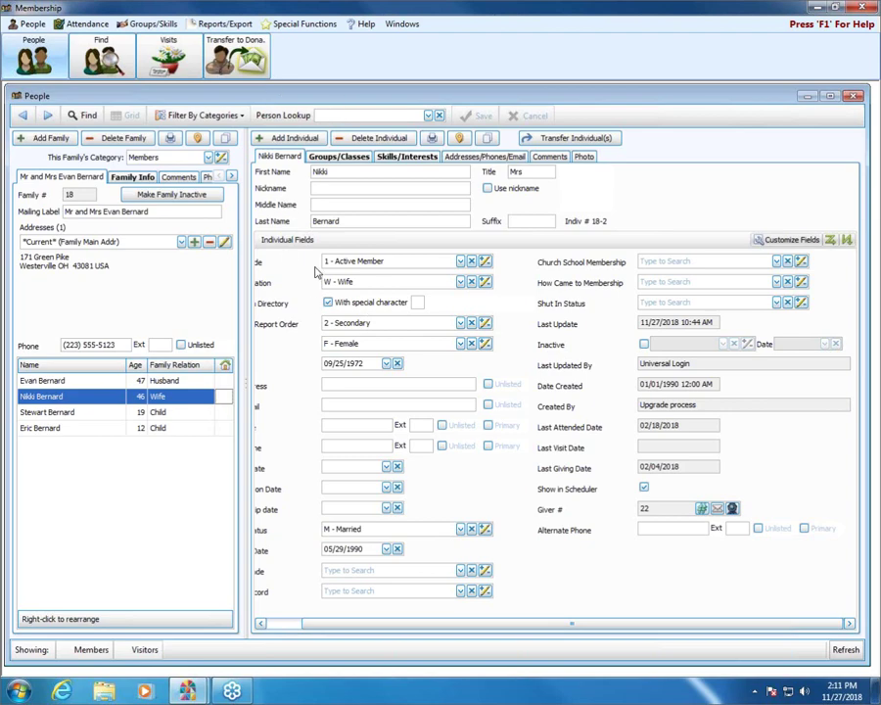
{"action": "left_click", "coordinate": [643, 345]}
{"action": "left_click", "coordinate": [643, 345]}
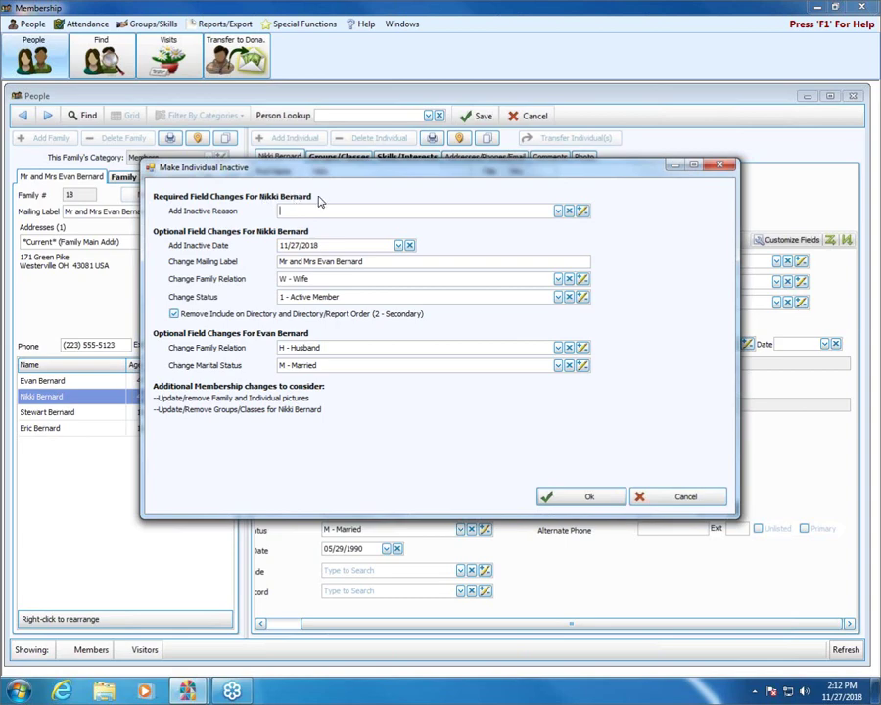
- Choose 5 - Death as the wife's inactive reason and shift the dialog right
{"action": "left_click", "coordinate": [560, 211]}
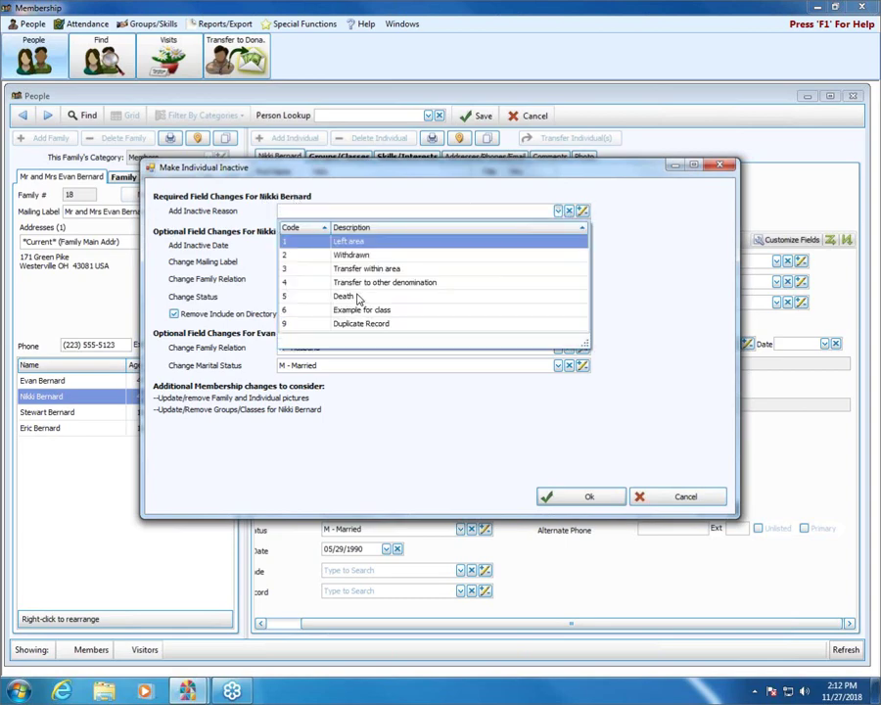
{"action": "left_click", "coordinate": [358, 297]}
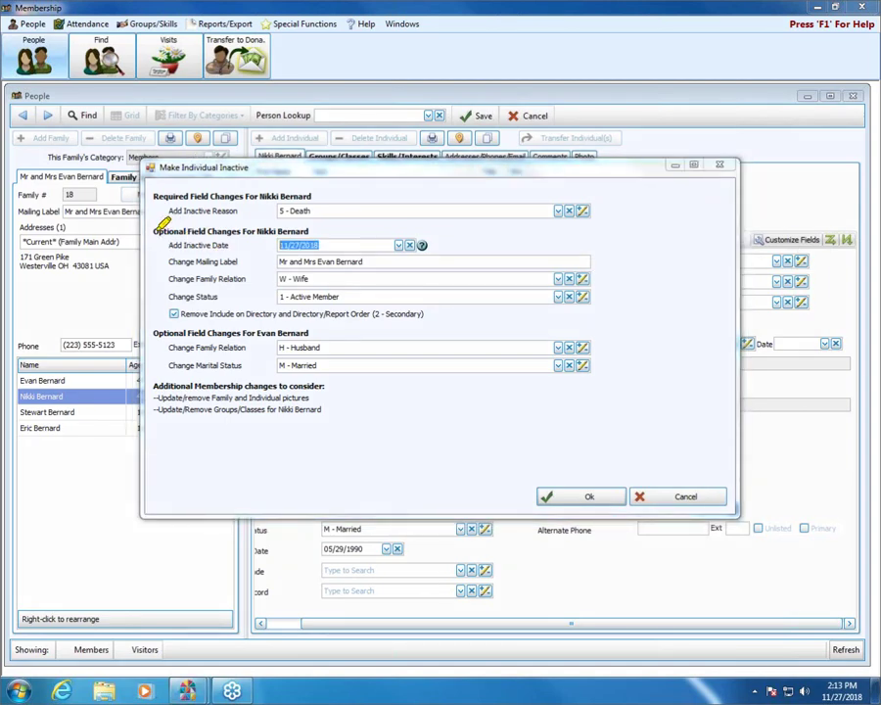
{"action": "left_click_drag", "start_coordinate": [154, 232], "coordinate": [307, 231]}
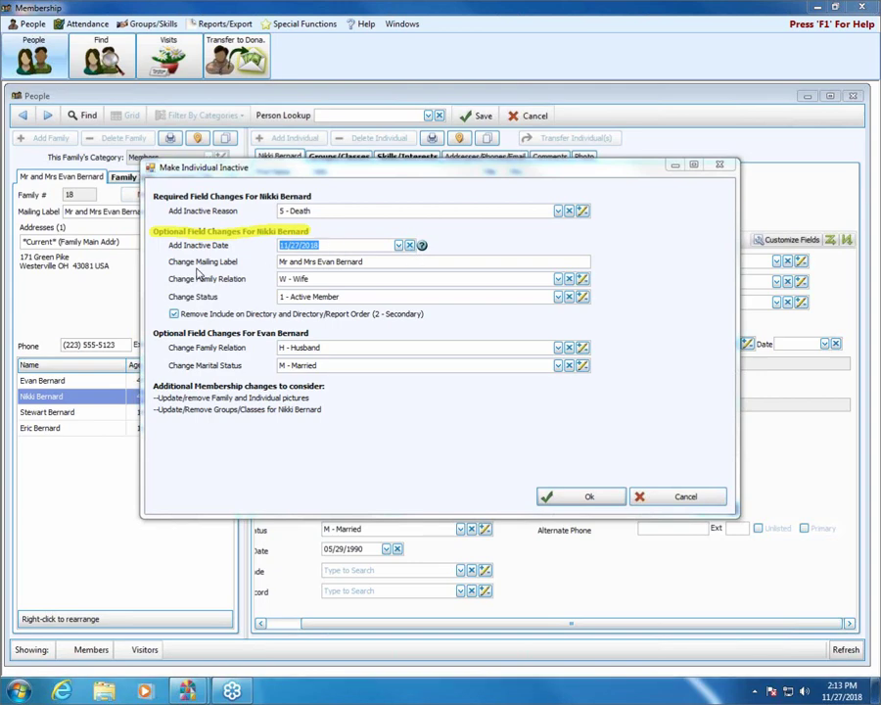
{"action": "left_click_drag", "start_coordinate": [303, 173], "coordinate": [394, 173]}
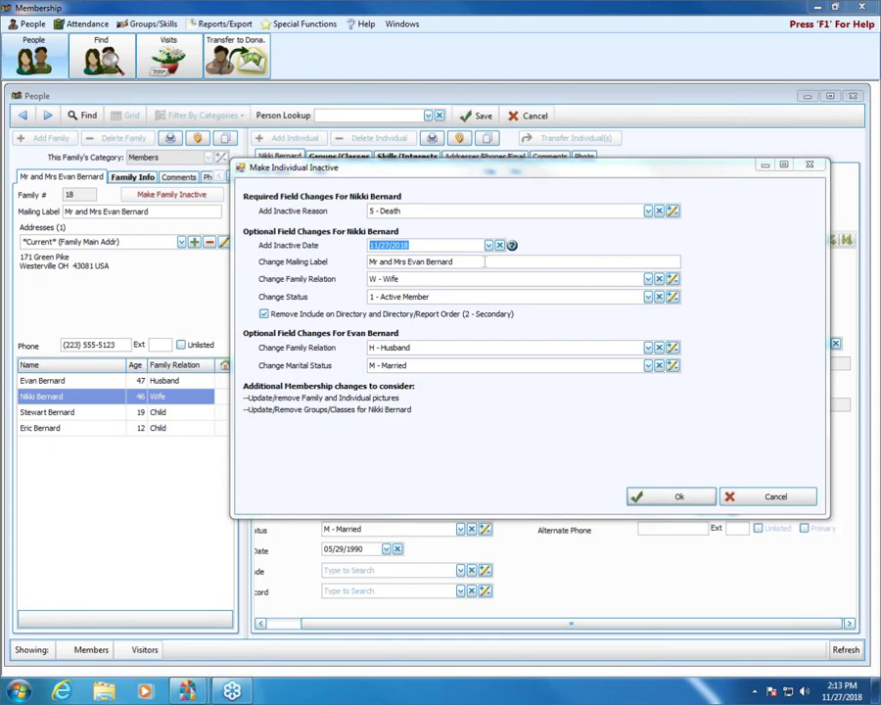
- Replace the Mr and Mrs mailing label with the husband's name alone
{"action": "key", "text": "Tab"}
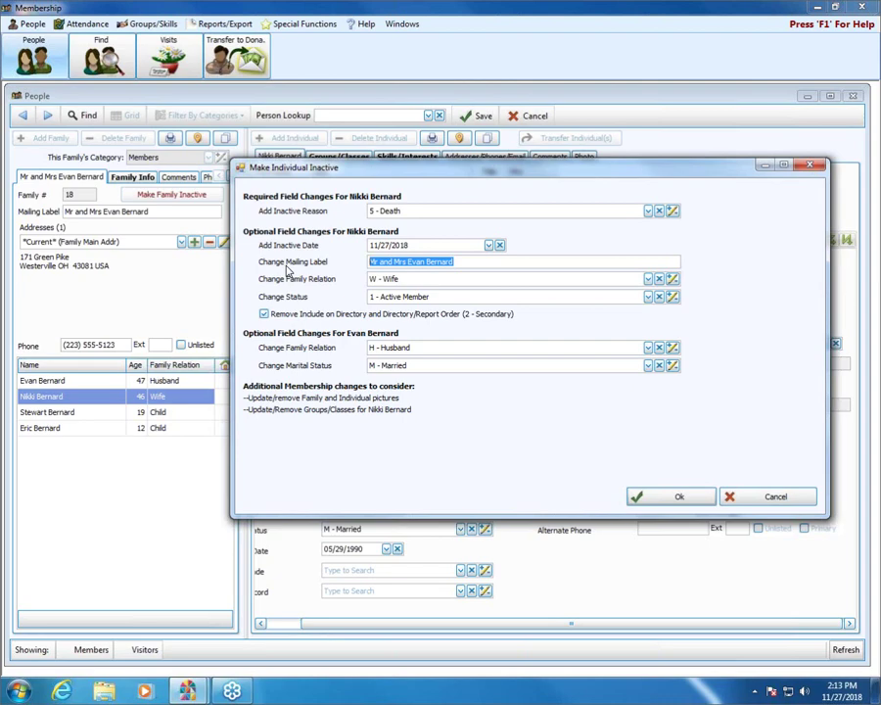
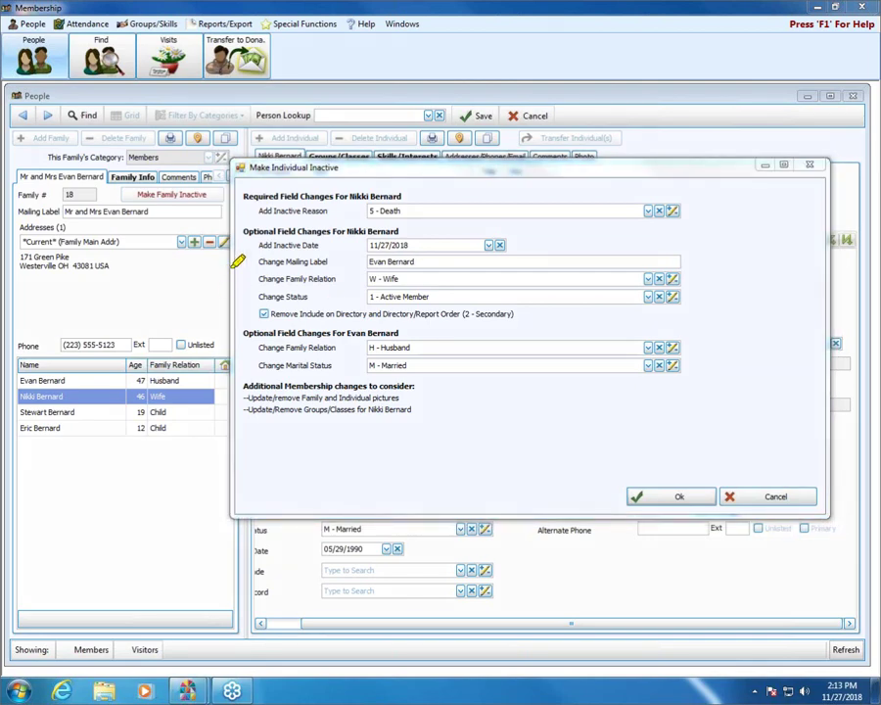
{"action": "left_click_drag", "start_coordinate": [260, 277], "coordinate": [329, 278]}
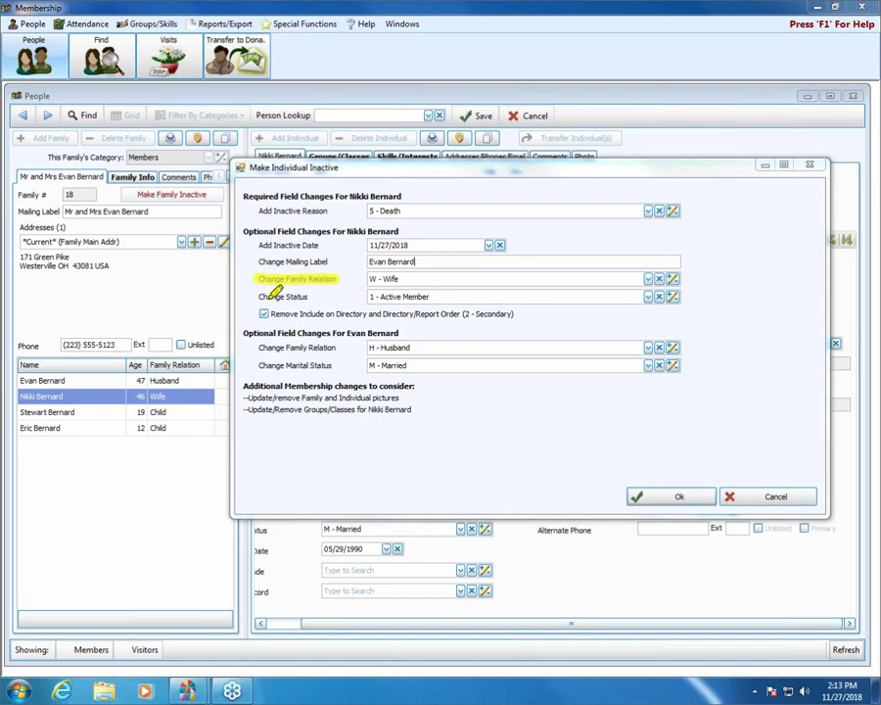
{"action": "left_click_drag", "start_coordinate": [259, 296], "coordinate": [311, 296]}
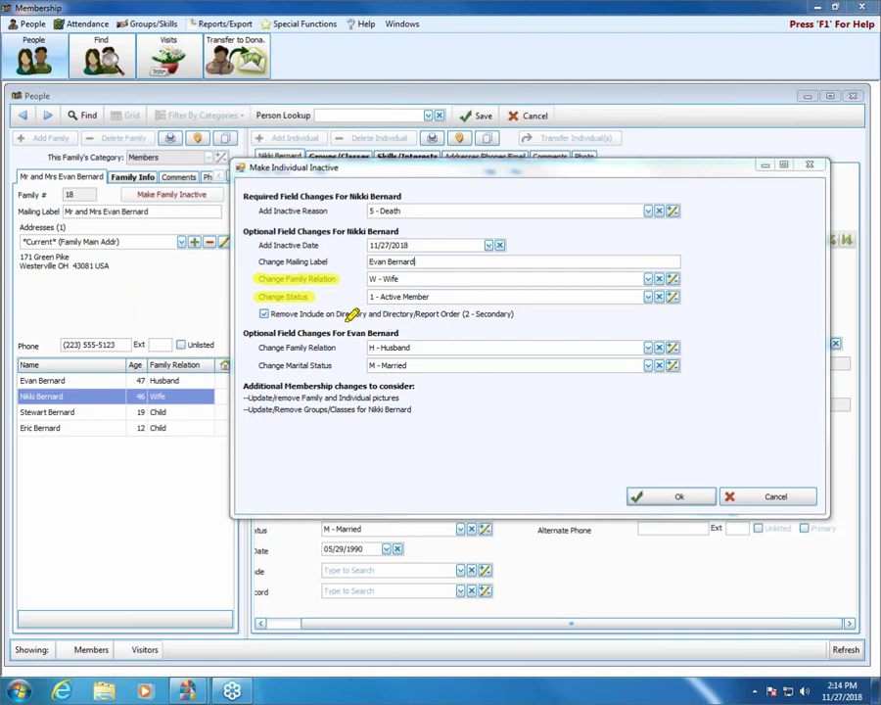
{"action": "left_click_drag", "start_coordinate": [270, 314], "coordinate": [513, 314]}
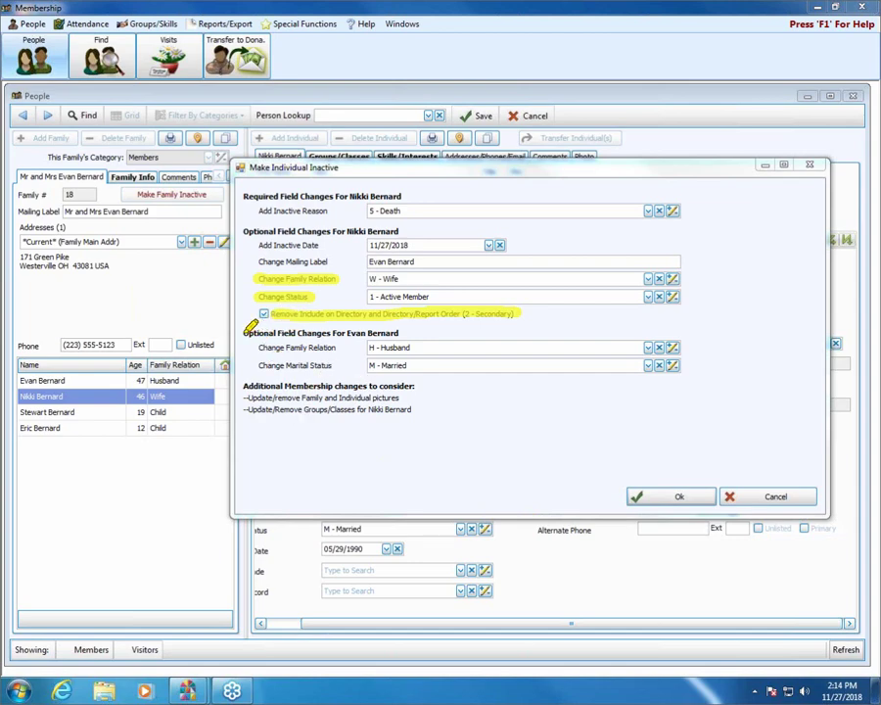
{"action": "left_click_drag", "start_coordinate": [244, 331], "coordinate": [398, 333]}
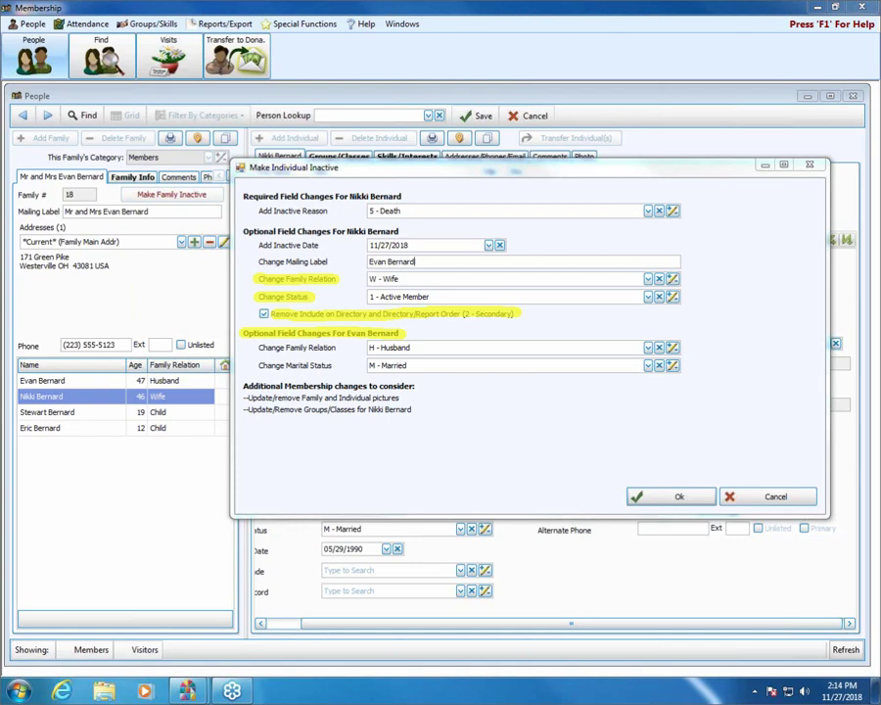
{"action": "key", "text": "Escape"}
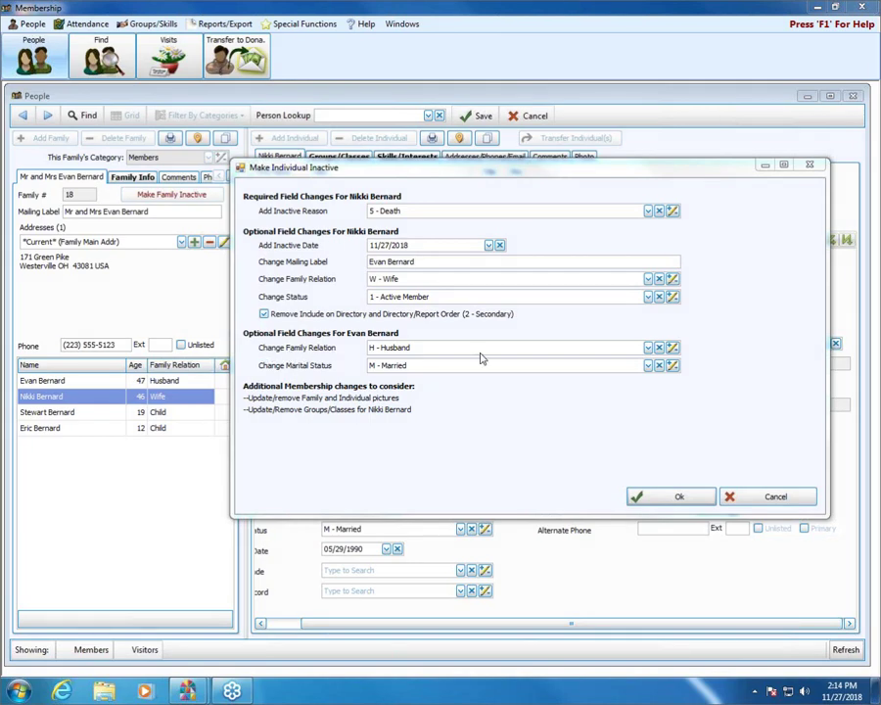
- Give the husband family relation Z - Widowed/Widower and marital status 9 - Widow/Widowerx
{"action": "left_click", "coordinate": [646, 348]}
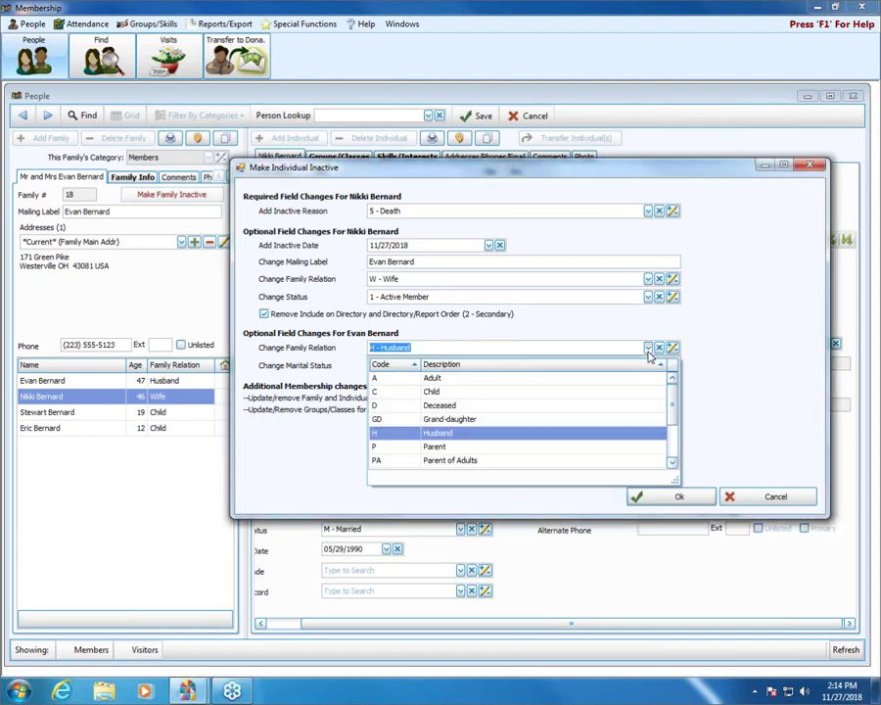
{"action": "left_click", "coordinate": [672, 413]}
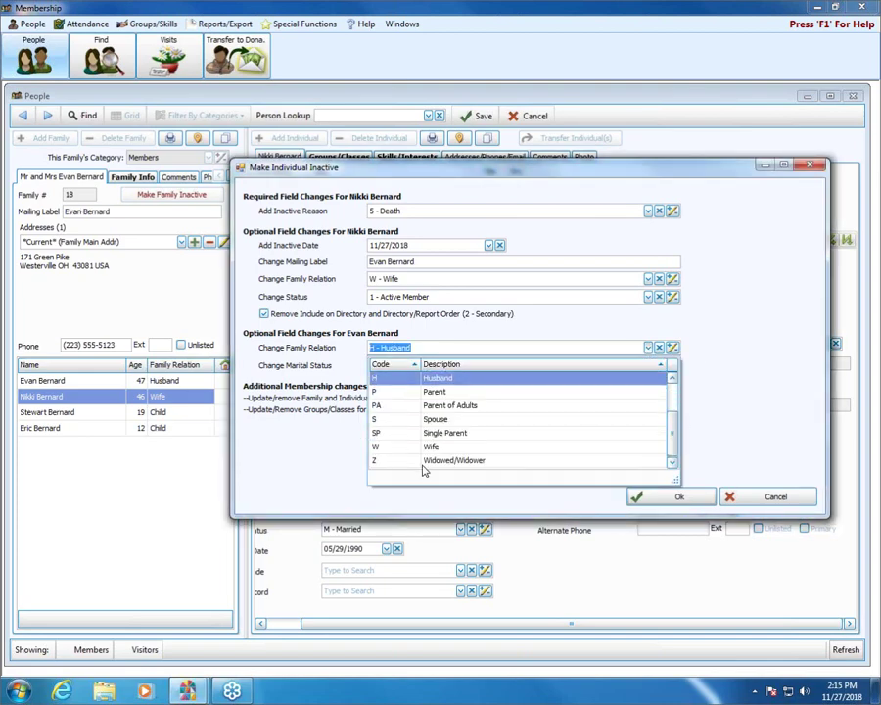
{"action": "left_click", "coordinate": [456, 460]}
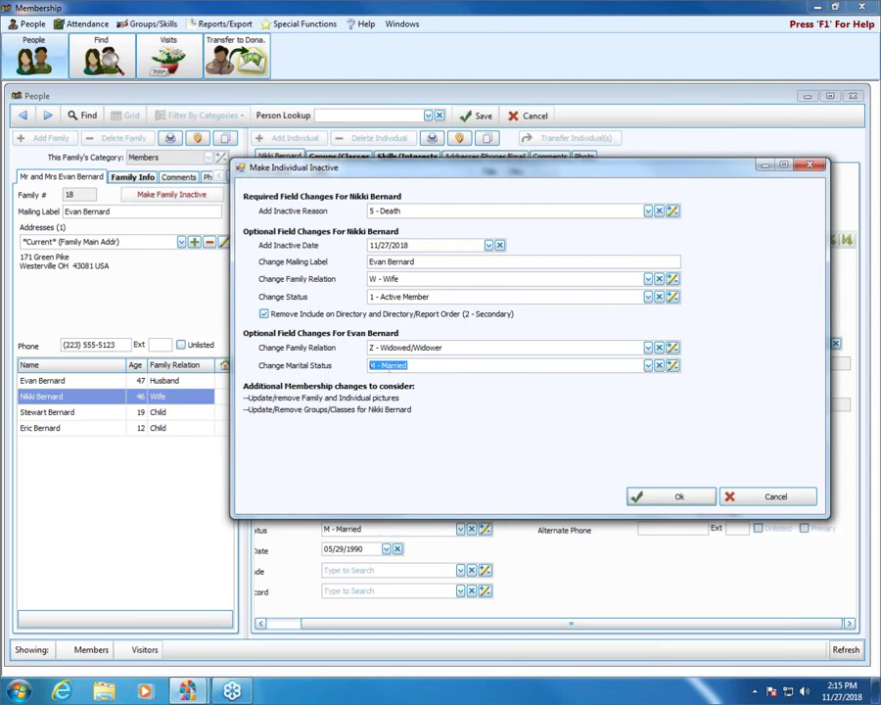
{"action": "left_click", "coordinate": [647, 365]}
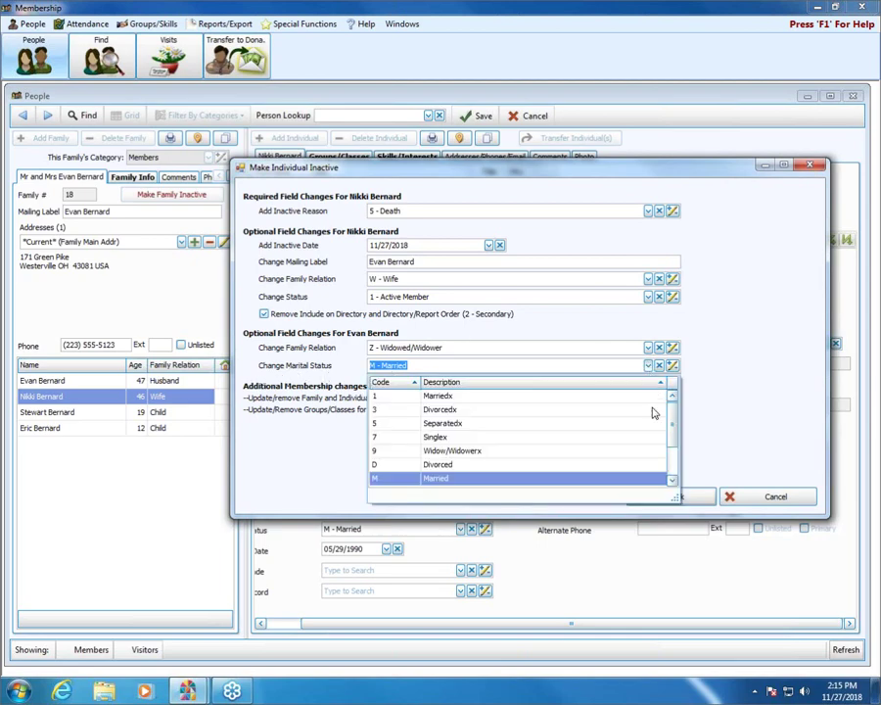
{"action": "left_click", "coordinate": [456, 451]}
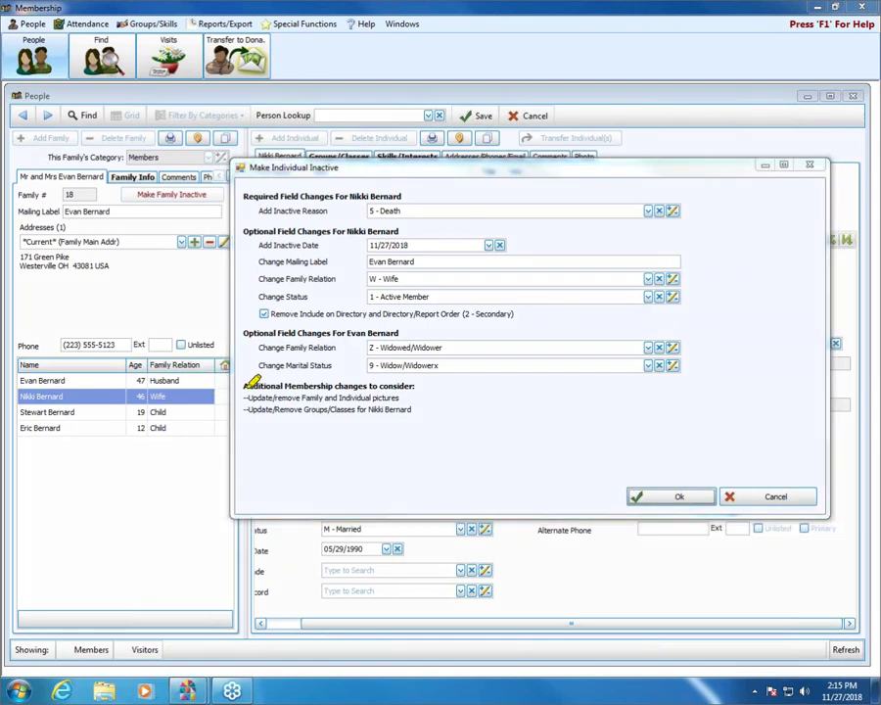
{"action": "left_click_drag", "start_coordinate": [243, 386], "coordinate": [415, 386]}
{"action": "left_click_drag", "start_coordinate": [66, 354], "coordinate": [210, 362]}
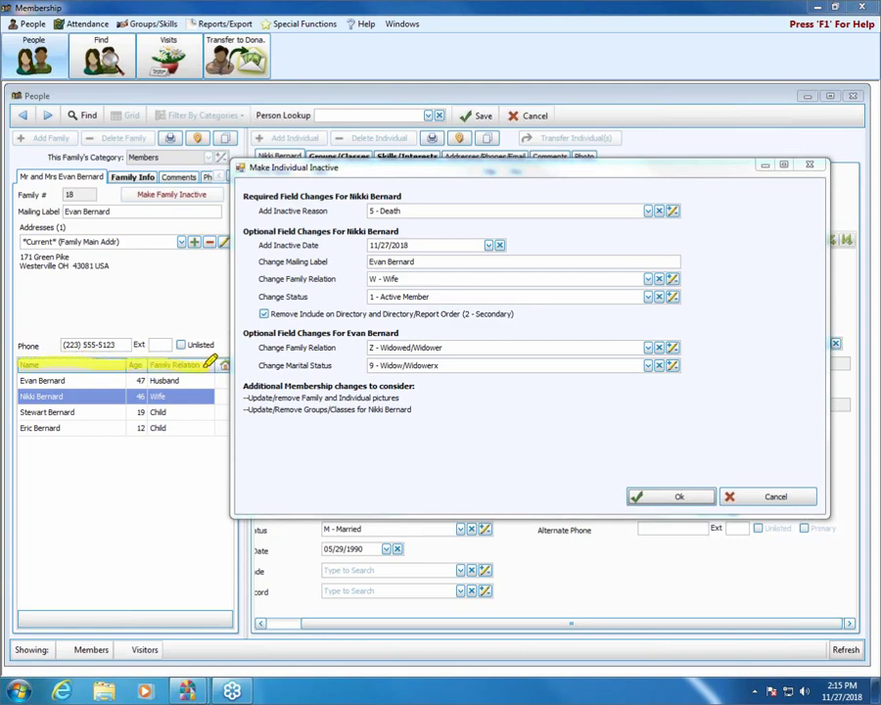
{"action": "left_click_drag", "start_coordinate": [149, 395], "coordinate": [176, 389]}
{"action": "key", "text": "e"}
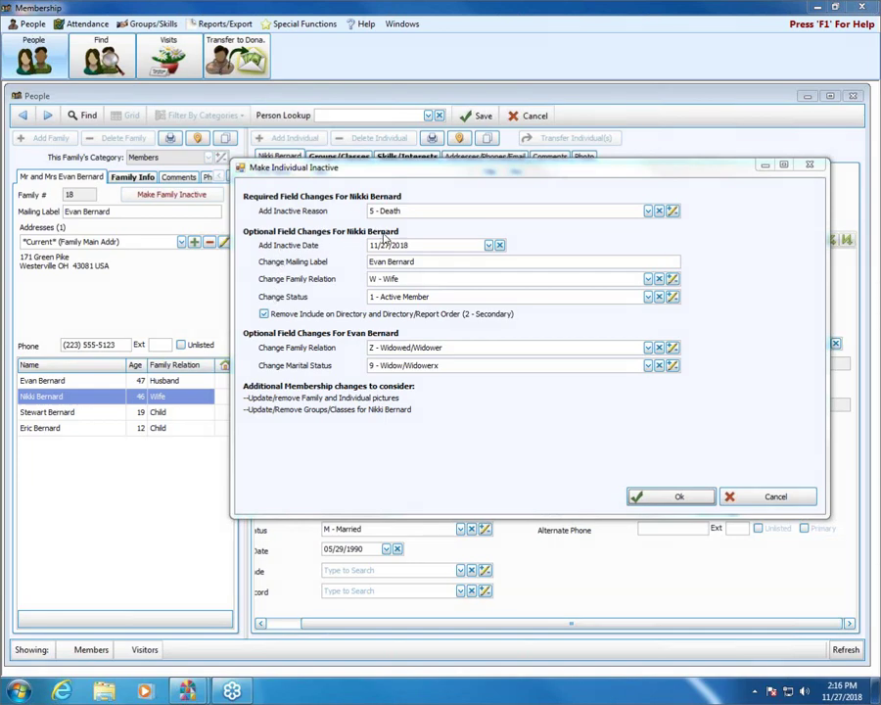
- Set the wife's family relation to D - Deceased and apply the inactivation
{"action": "left_click", "coordinate": [649, 279]}
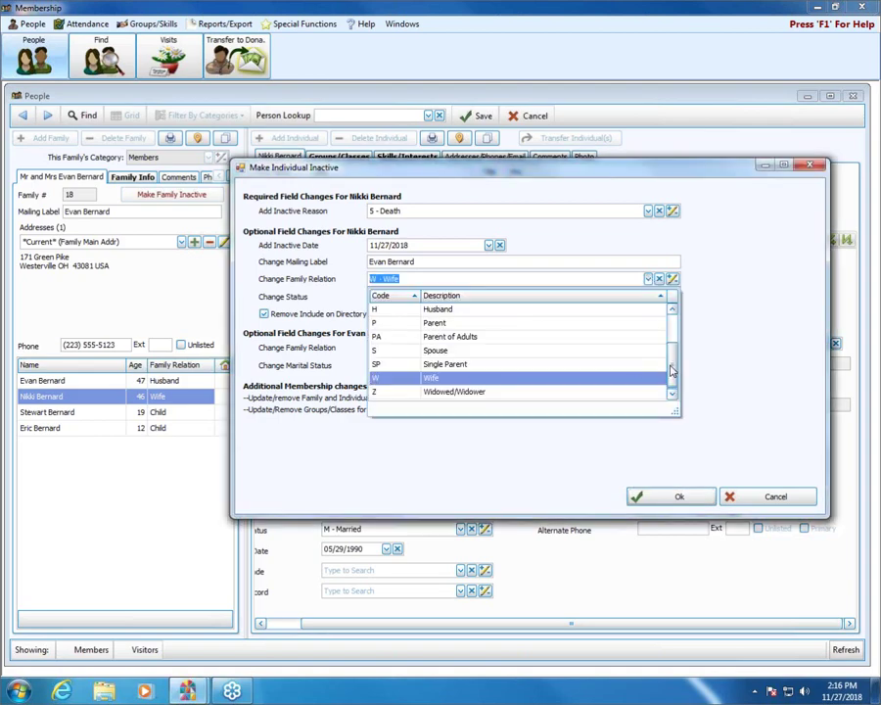
{"action": "scroll", "coordinate": [665, 350], "scroll_direction": "up", "scroll_amount": 2}
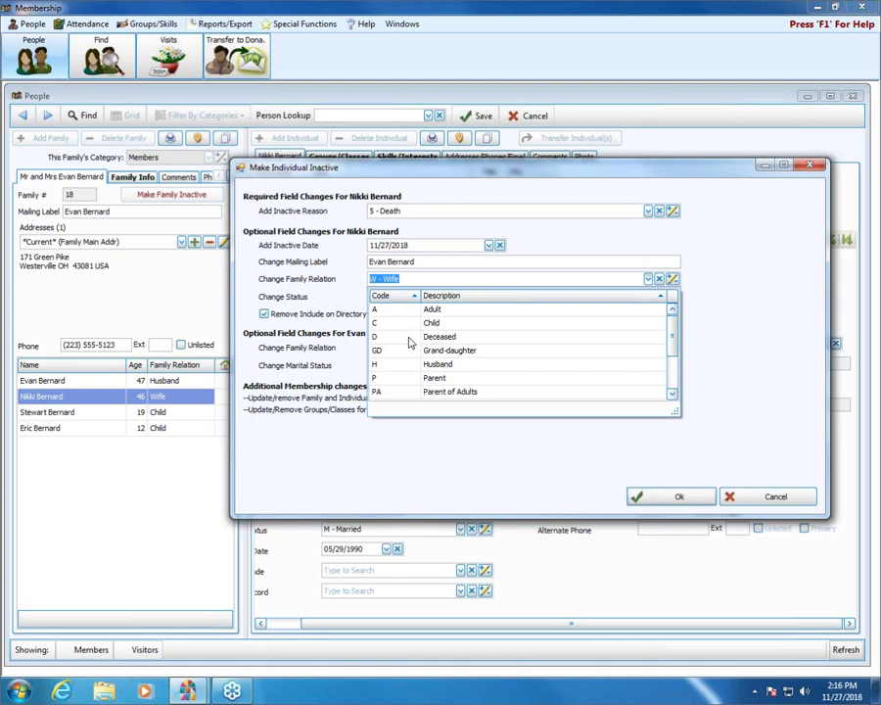
{"action": "left_click", "coordinate": [443, 337]}
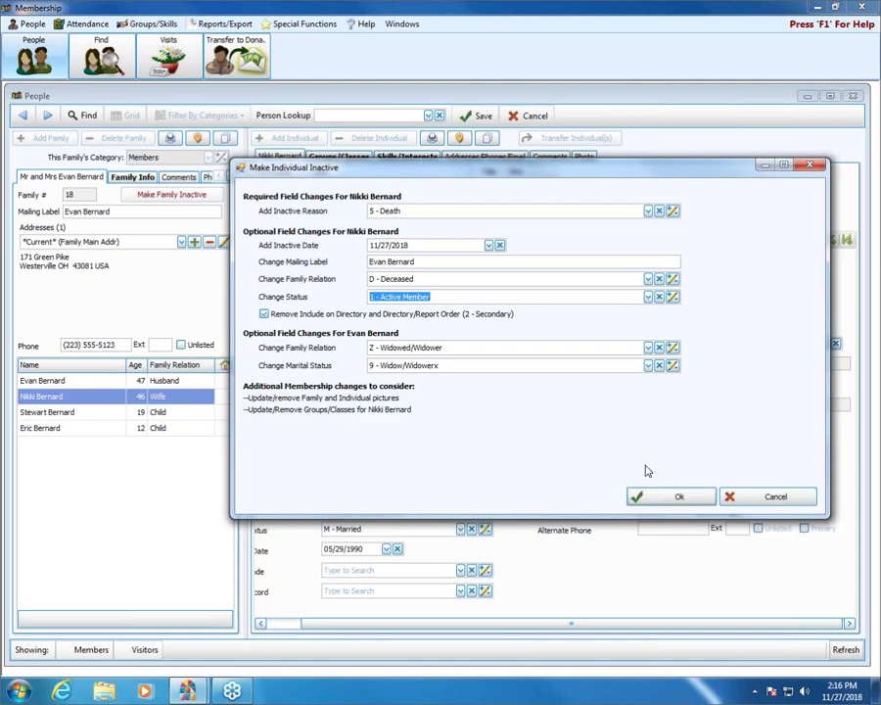
{"action": "left_click", "coordinate": [687, 498]}
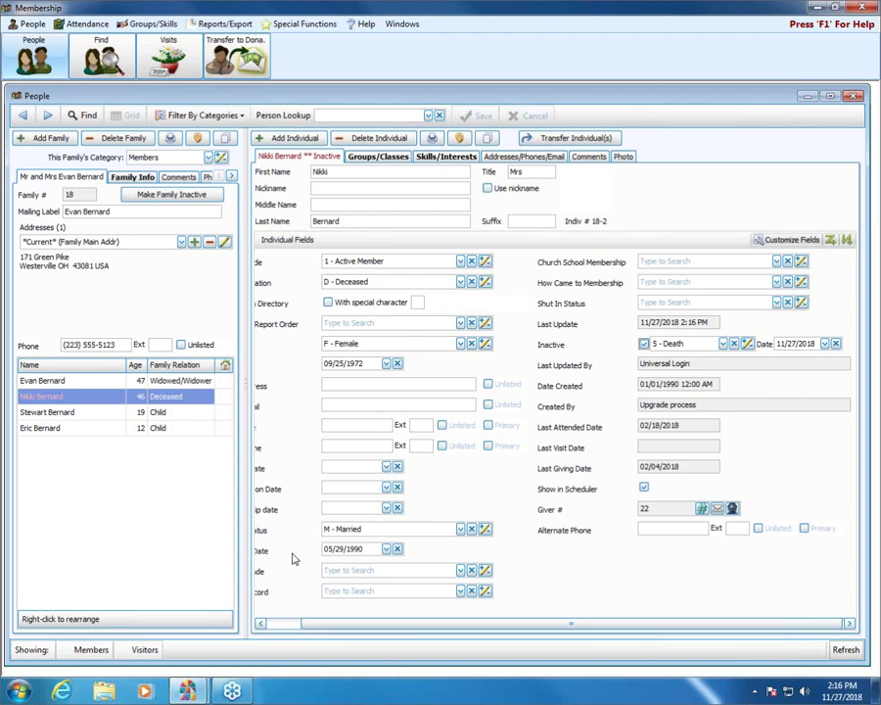
- Show the husband's individual record and highlight his family relation, Z - Widowed/Widower
{"action": "left_click", "coordinate": [72, 382]}
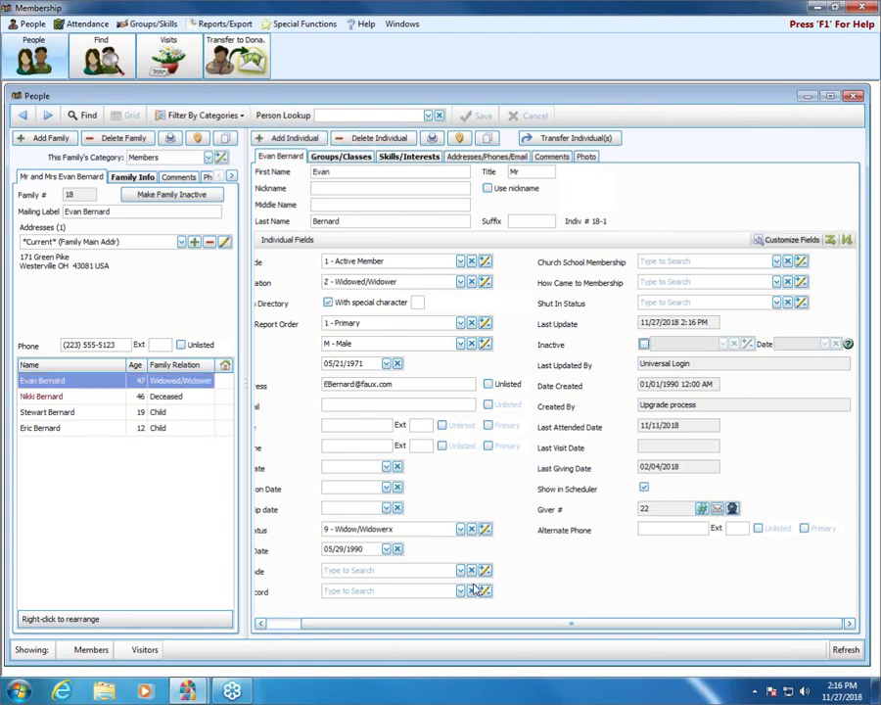
{"action": "left_click_drag", "start_coordinate": [471, 623], "coordinate": [437, 623]}
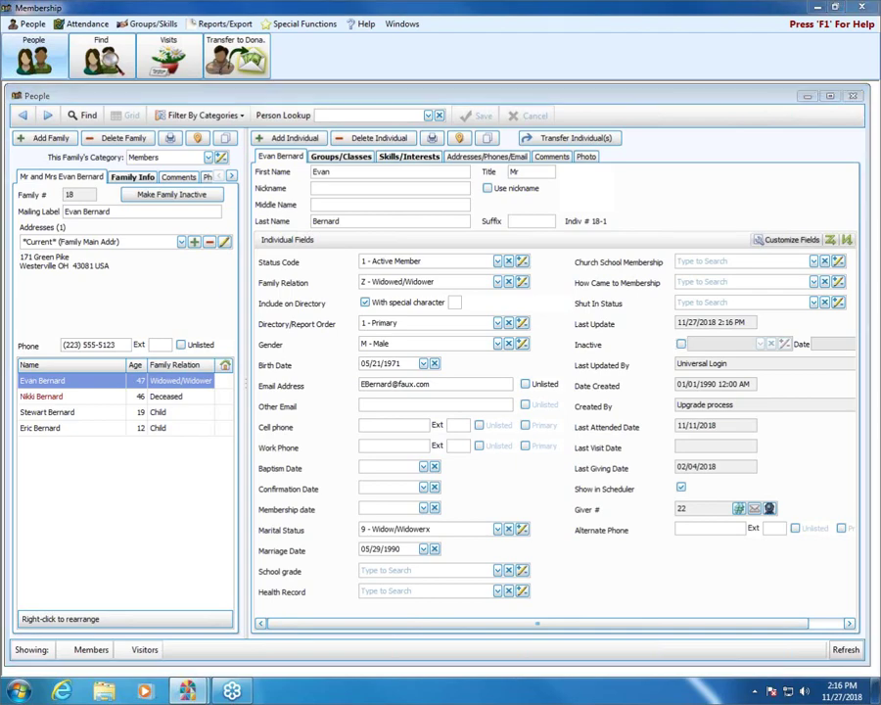
{"action": "left_click_drag", "start_coordinate": [258, 282], "coordinate": [305, 281]}
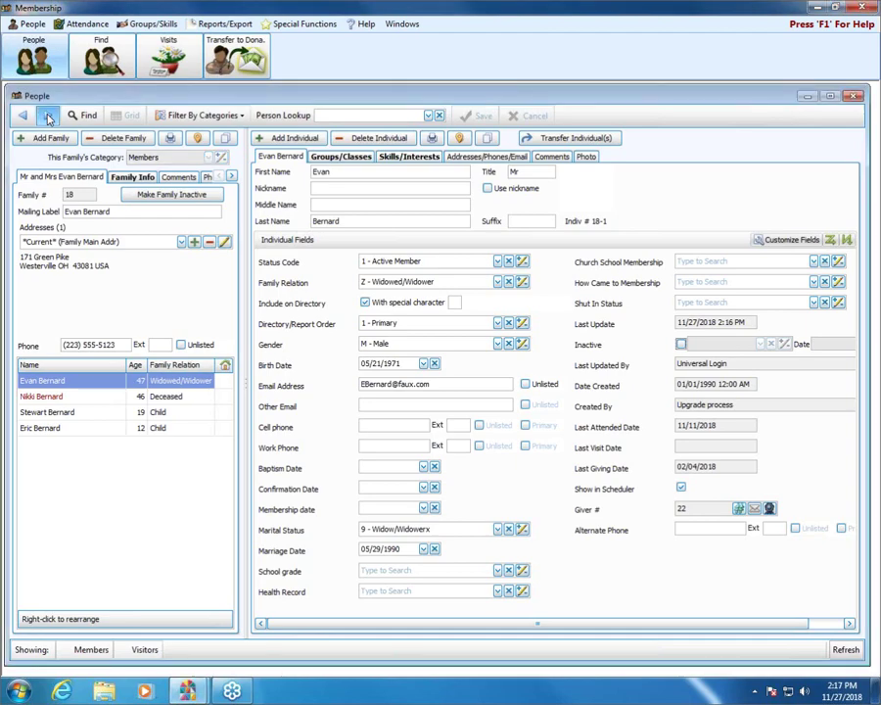
- Step forward ten family records and back one to the 48- and 43-year-old married couple
{"action": "left_click", "coordinate": [48, 117]}
{"action": "left_click", "coordinate": [48, 117]}
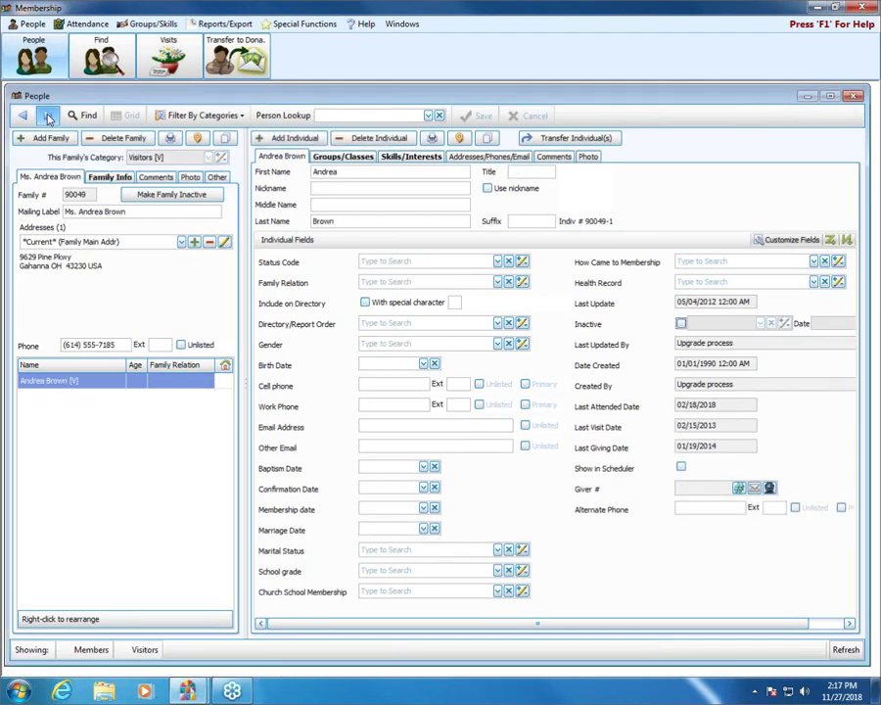
{"action": "left_click", "coordinate": [47, 117]}
{"action": "left_click", "coordinate": [48, 117]}
{"action": "left_click", "coordinate": [48, 117]}
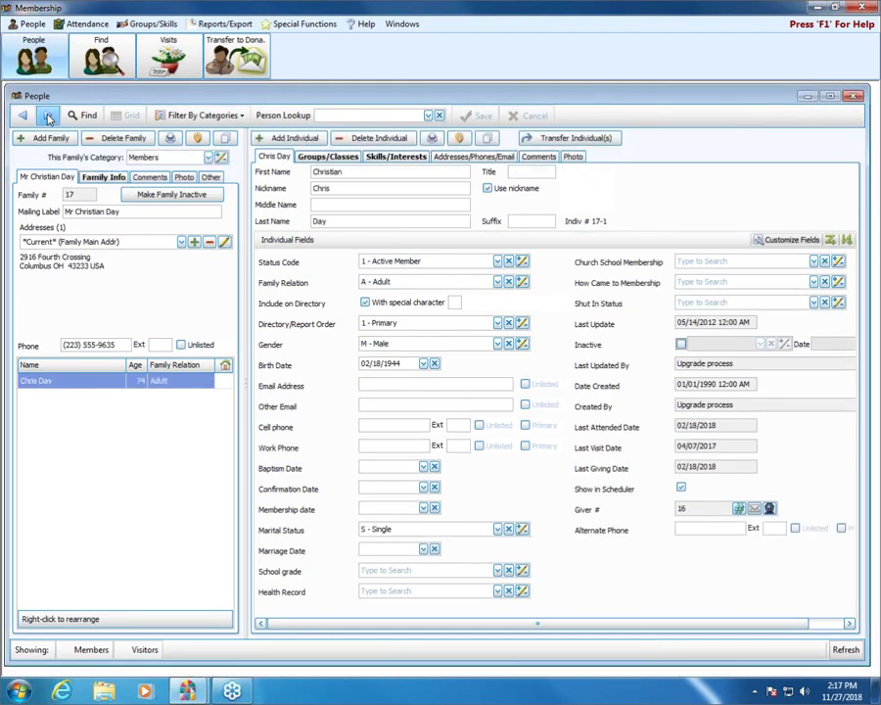
{"action": "left_click", "coordinate": [48, 118]}
{"action": "left_click", "coordinate": [48, 118]}
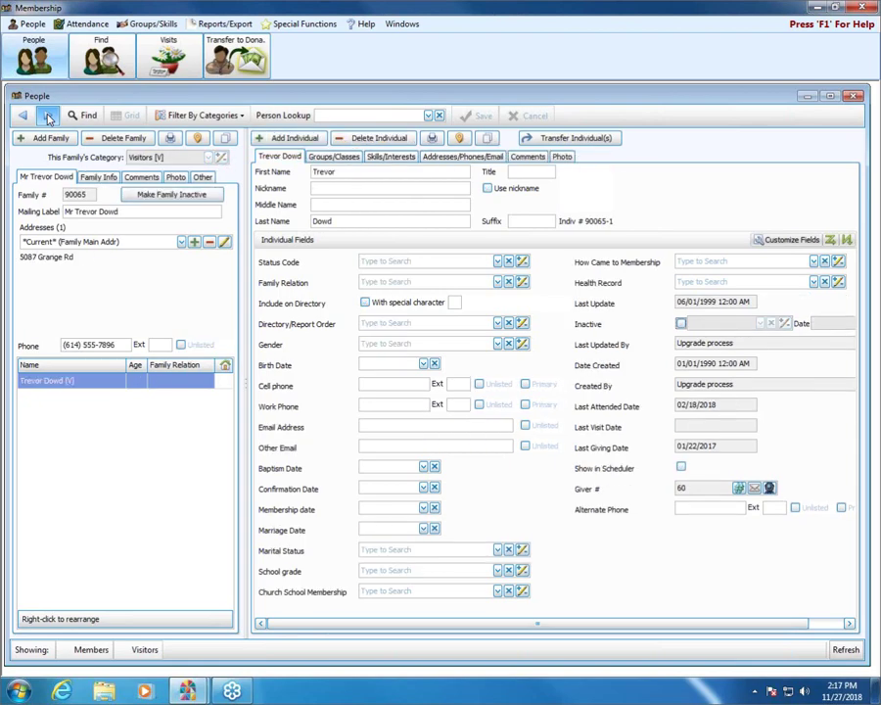
{"action": "left_click", "coordinate": [48, 117]}
{"action": "left_click", "coordinate": [48, 118]}
{"action": "left_click", "coordinate": [48, 118]}
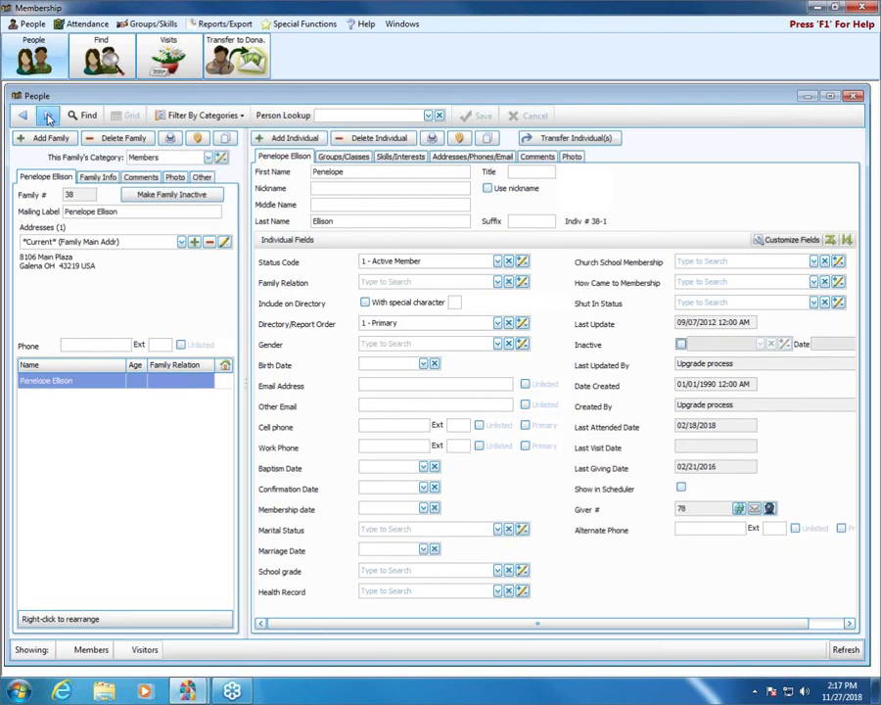
{"action": "left_click", "coordinate": [24, 115]}
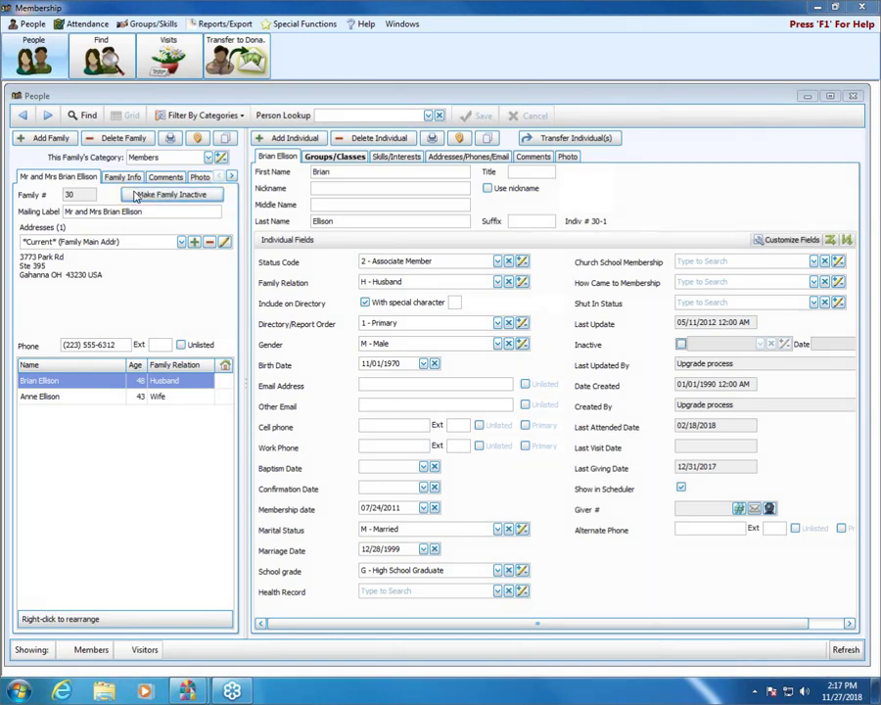
- Make the whole family inactive with reason 1 - Left area, dated 11/11/2018
{"action": "left_click", "coordinate": [197, 194]}
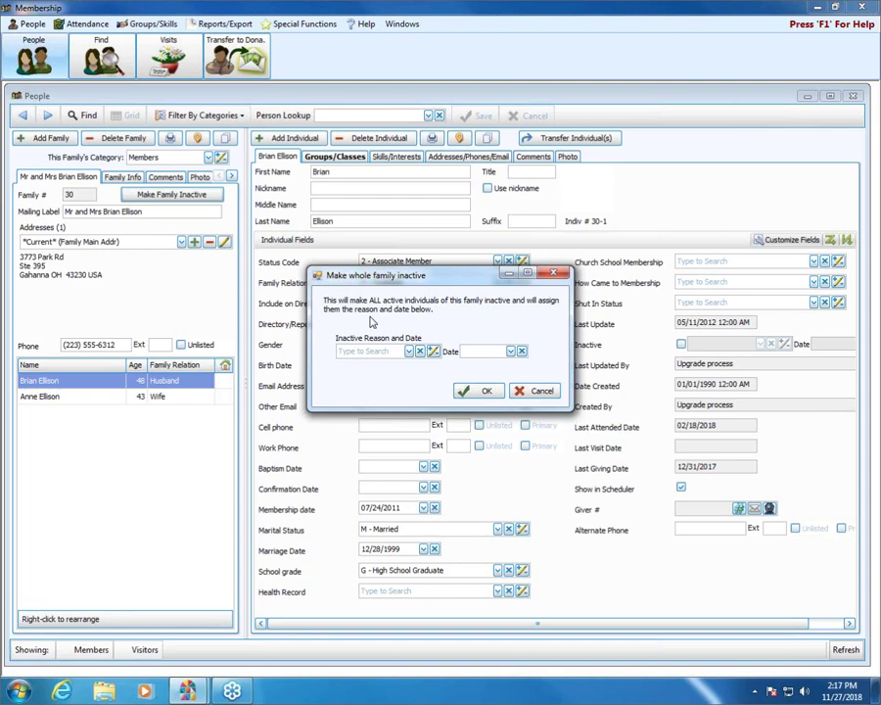
{"action": "left_click", "coordinate": [408, 350]}
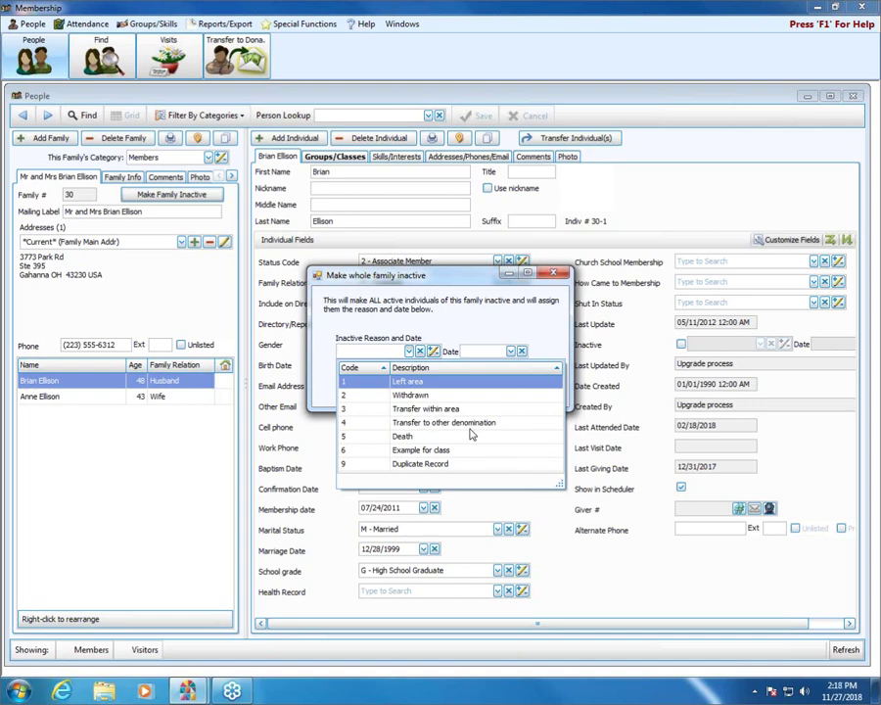
{"action": "left_click", "coordinate": [428, 384]}
{"action": "left_click", "coordinate": [510, 351]}
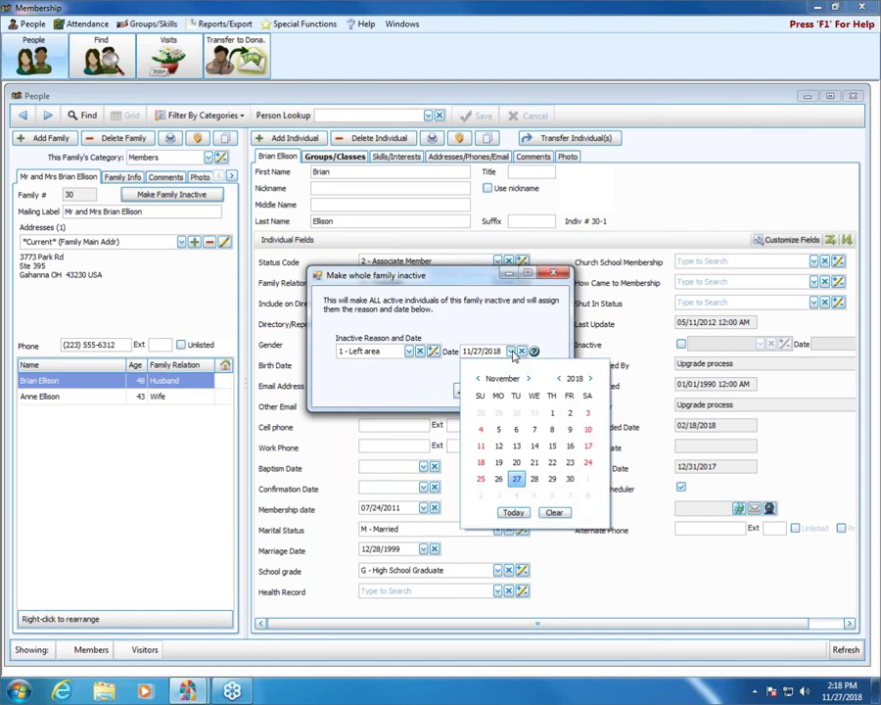
{"action": "left_click", "coordinate": [480, 445]}
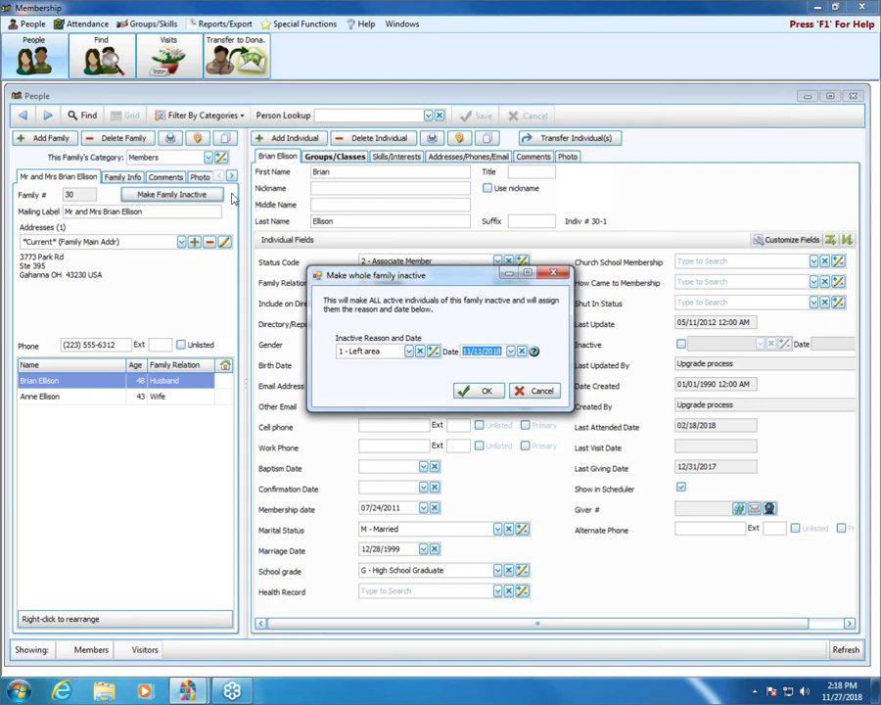
{"action": "left_click", "coordinate": [484, 391]}
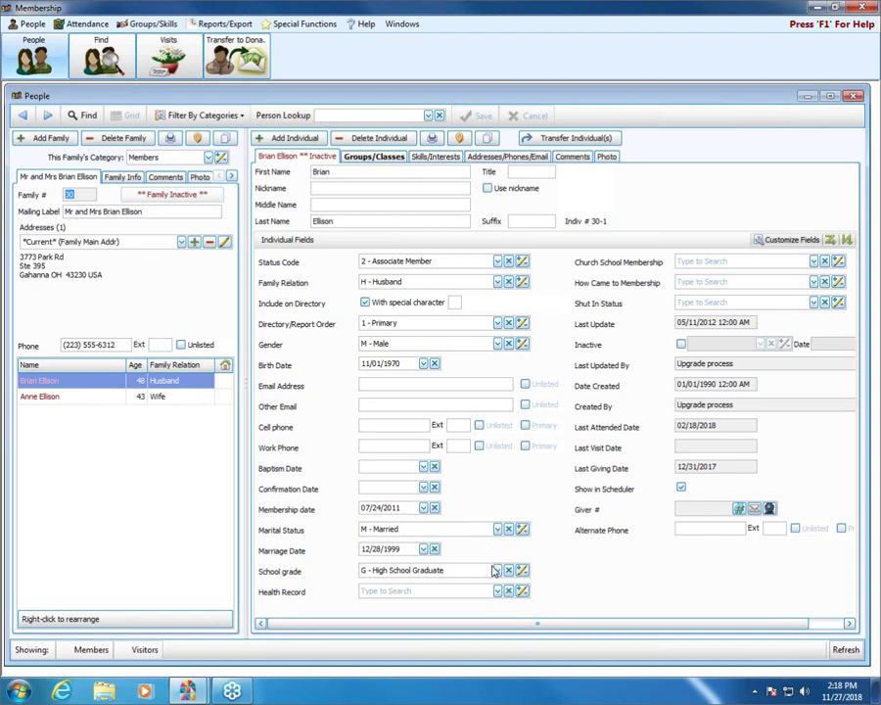
- Refresh the husband's record and highlight his Inactive status under 1 - Left area
{"action": "left_click", "coordinate": [57, 396]}
{"action": "left_click", "coordinate": [54, 381]}
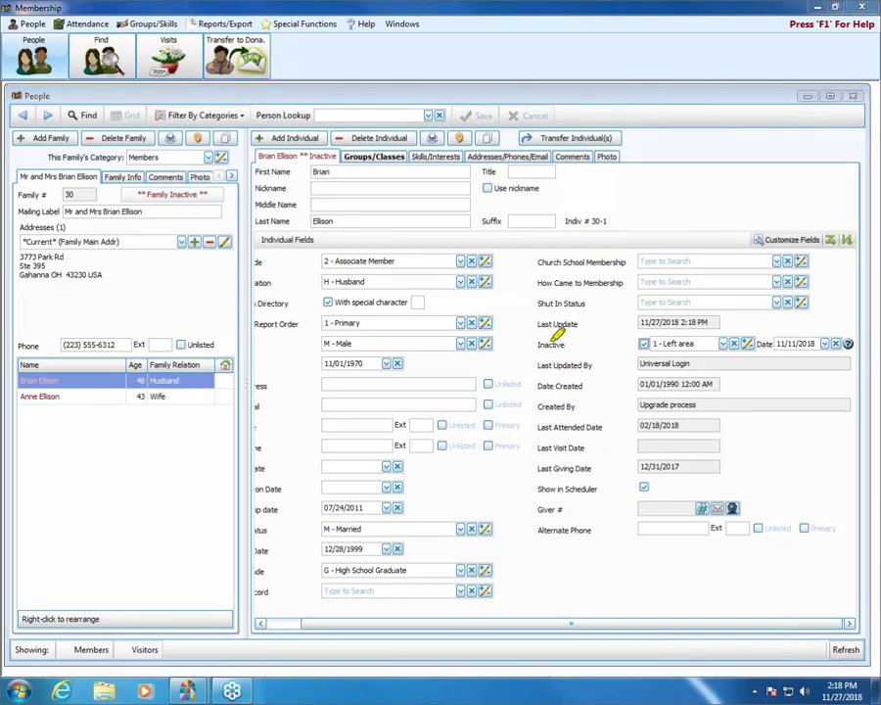
{"action": "left_click_drag", "start_coordinate": [537, 344], "coordinate": [566, 344]}
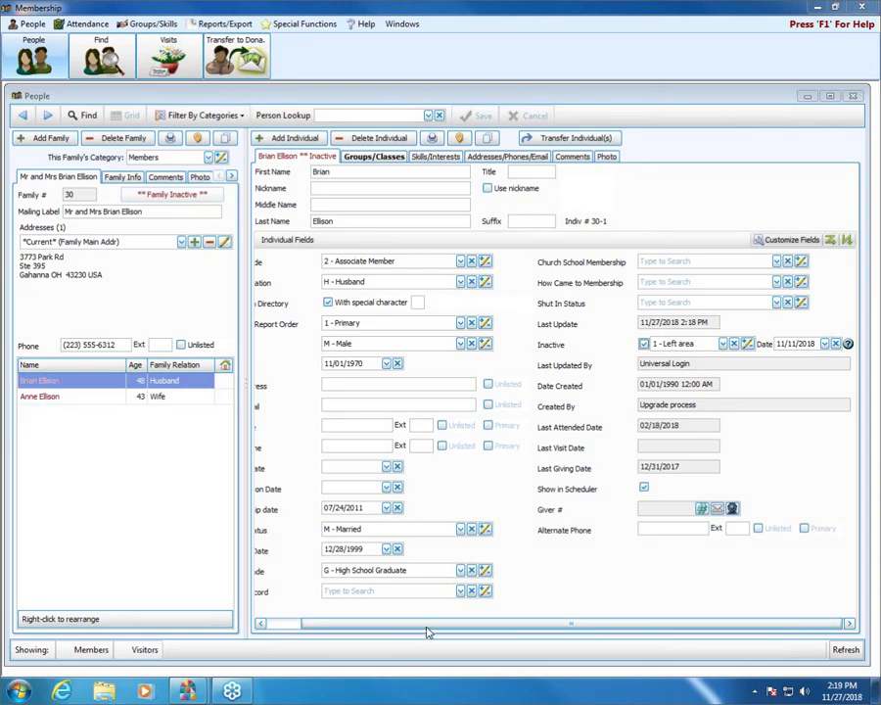
{"action": "left_click_drag", "start_coordinate": [427, 625], "coordinate": [360, 626]}
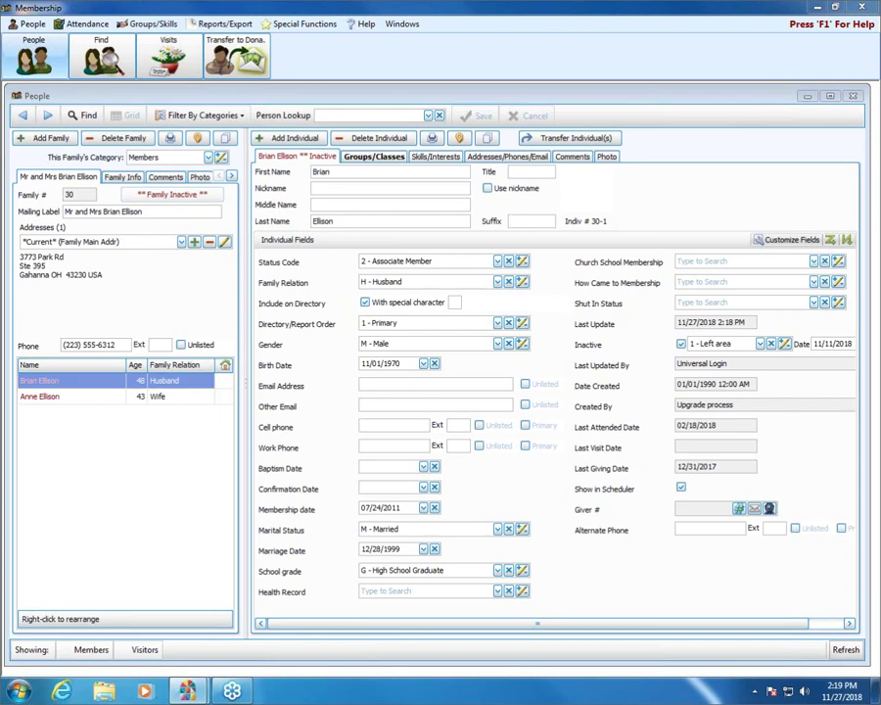
{"action": "left_click_drag", "start_coordinate": [259, 304], "coordinate": [331, 299]}
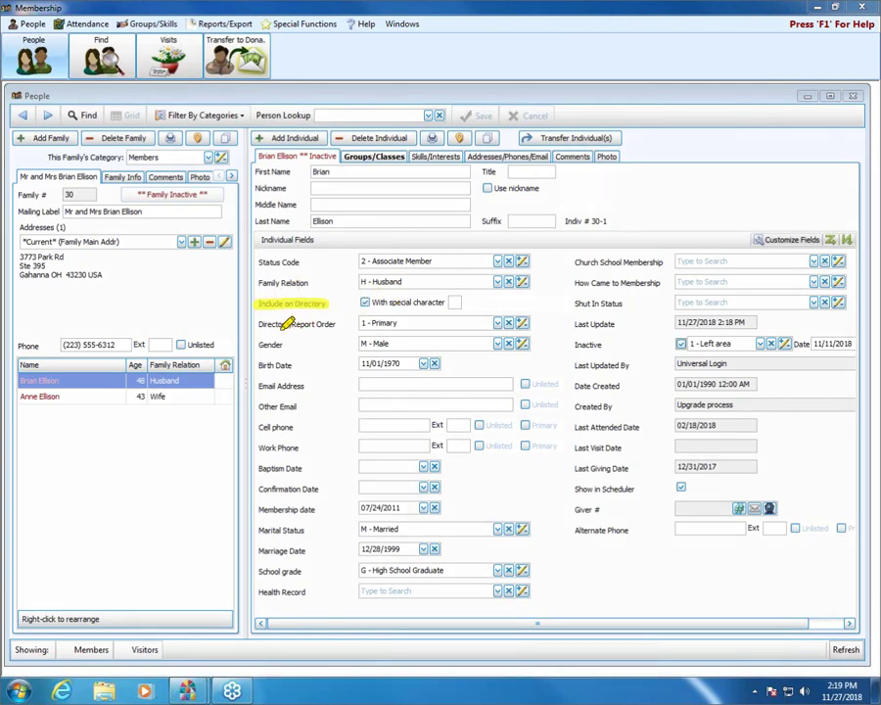
{"action": "left_click_drag", "start_coordinate": [261, 325], "coordinate": [332, 323]}
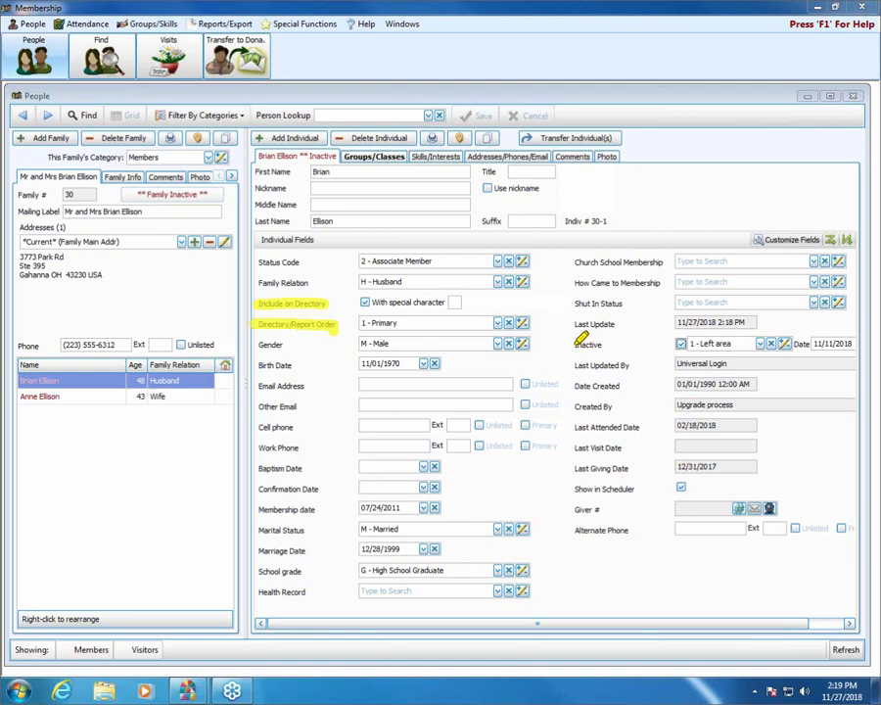
{"action": "left_click_drag", "start_coordinate": [572, 344], "coordinate": [600, 342]}
{"action": "key", "text": "Escape"}
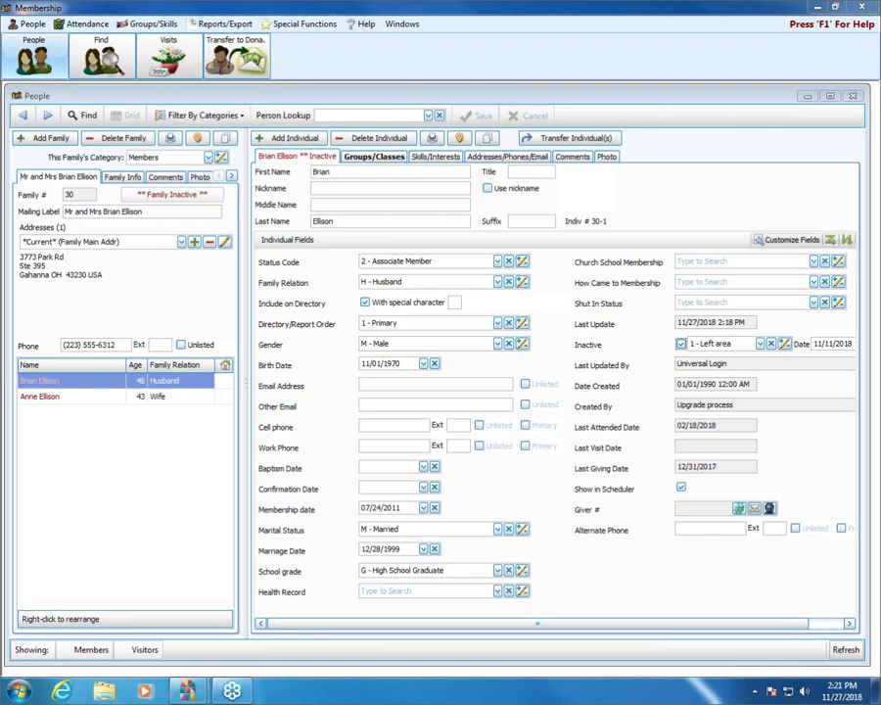
- Look up the first person, toggle their Inactive flag off and back on, and view the Status Code choices
{"action": "left_click", "coordinate": [430, 115]}
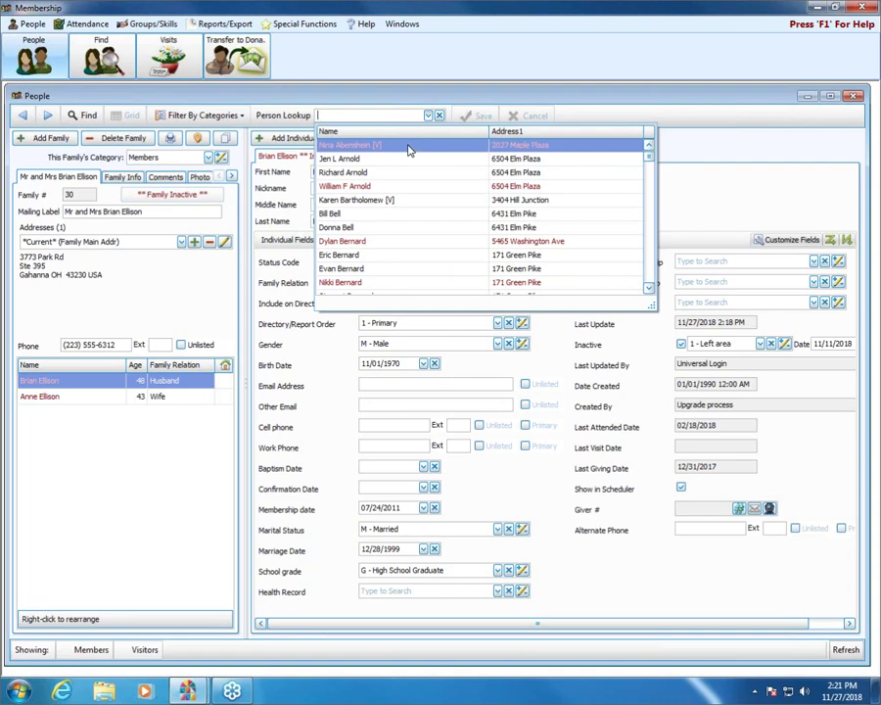
{"action": "left_click", "coordinate": [409, 148]}
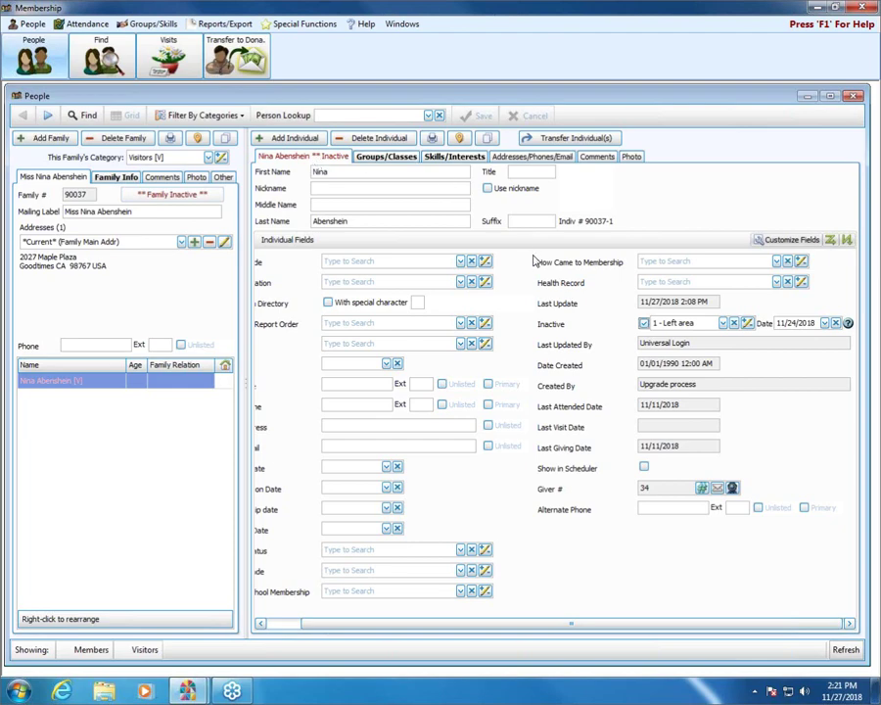
{"action": "left_click", "coordinate": [644, 323]}
{"action": "left_click", "coordinate": [645, 324]}
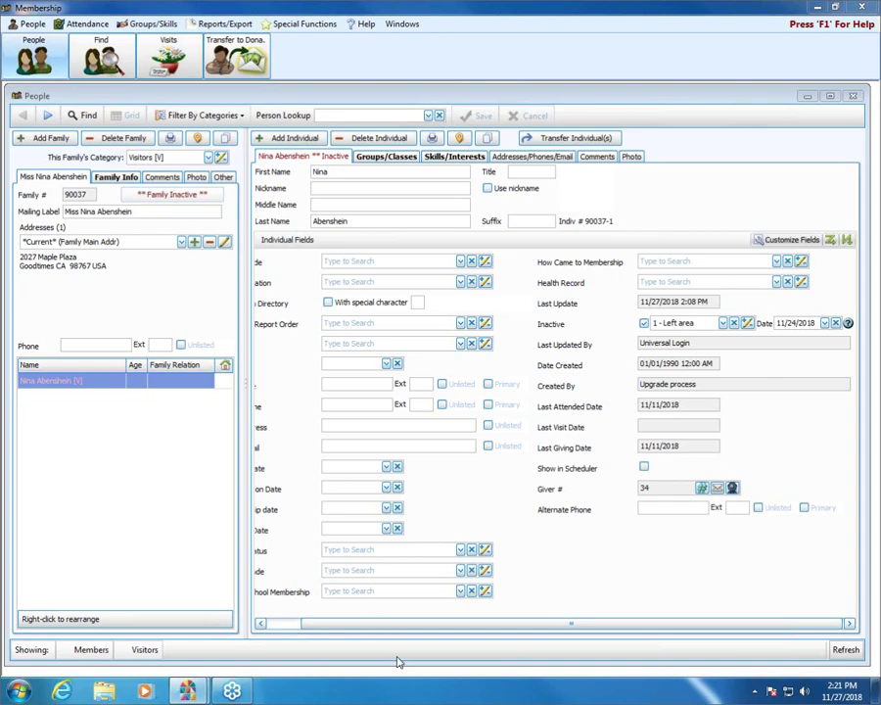
{"action": "left_click_drag", "start_coordinate": [397, 627], "coordinate": [306, 630]}
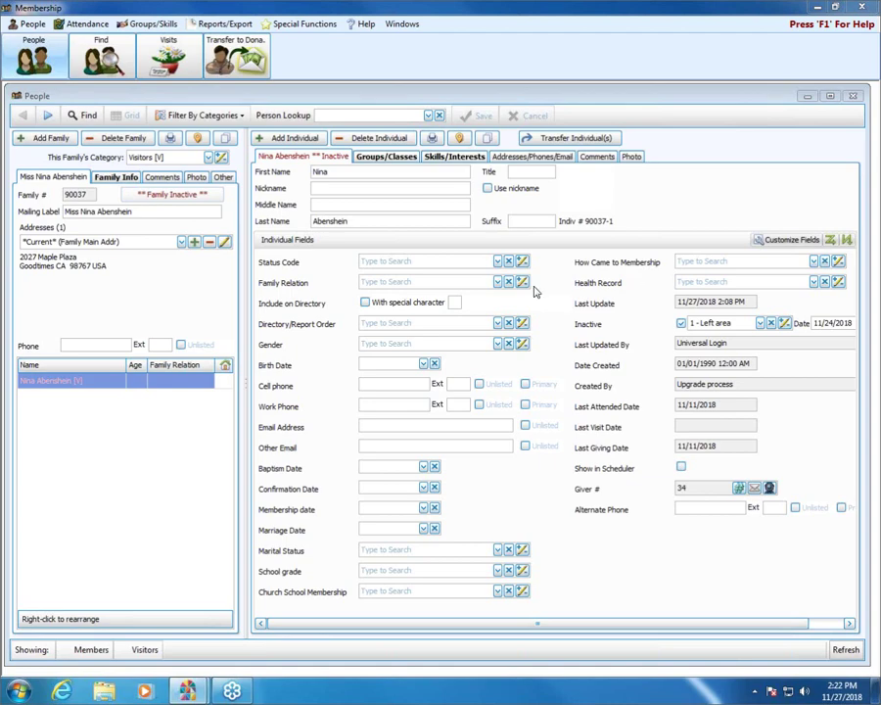
{"action": "left_click", "coordinate": [497, 261]}
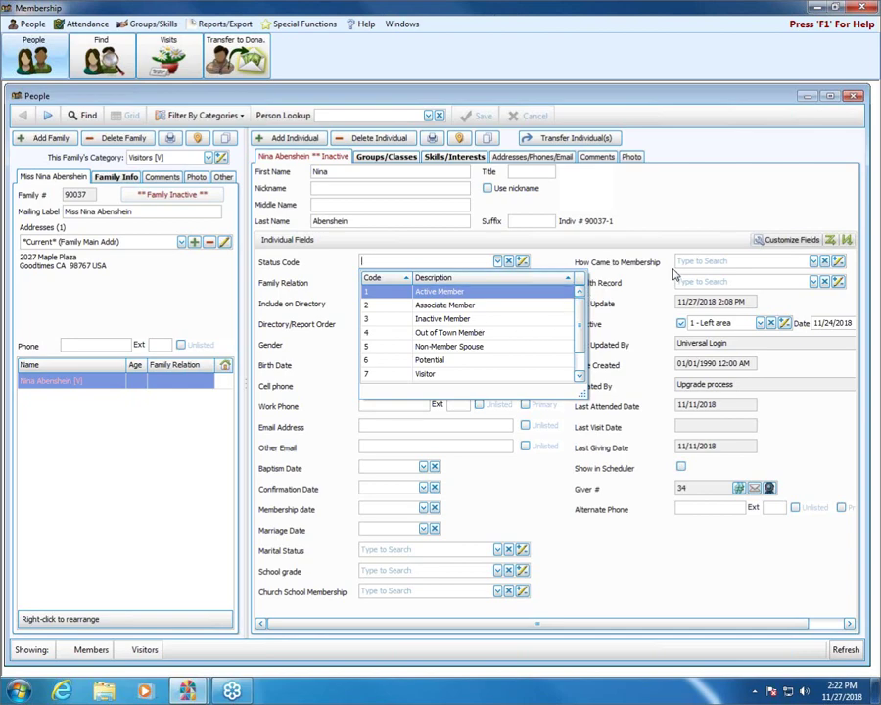
- Dismiss the Status Code list without choosing a code, leaving it empty
{"action": "left_click", "coordinate": [625, 327]}
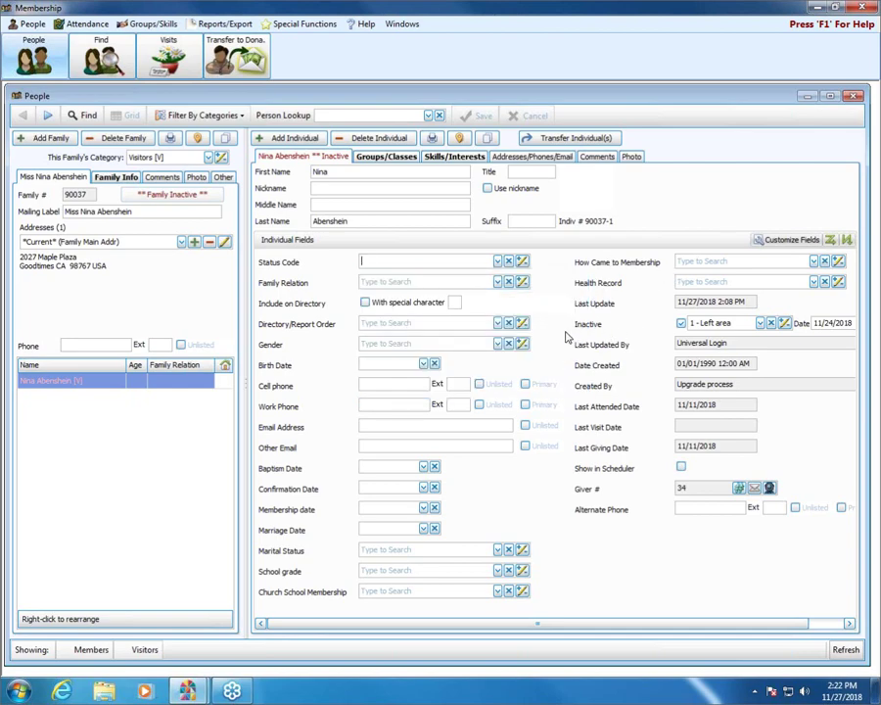
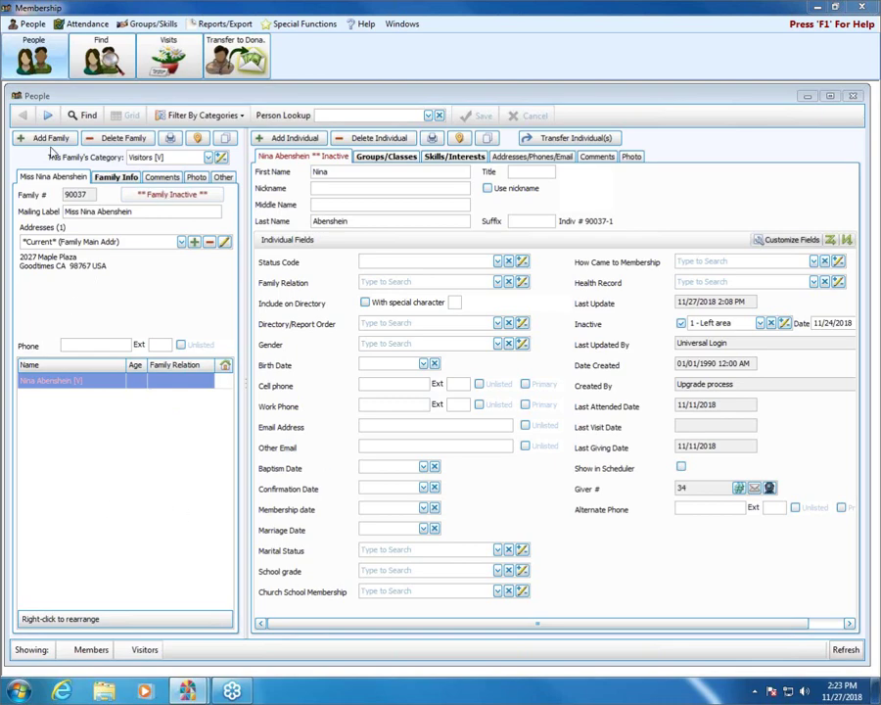
- Advance two records to another active visitor, highlighting its Inactive field and Make Family Inactive button
{"action": "left_click", "coordinate": [47, 116]}
{"action": "left_click", "coordinate": [49, 116]}
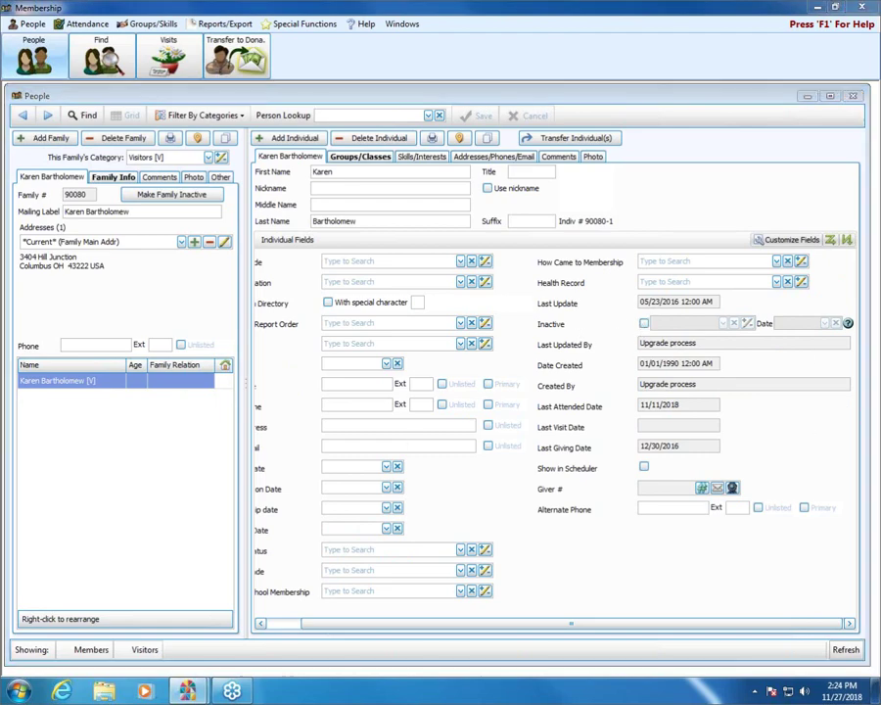
{"action": "left_click_drag", "start_coordinate": [566, 323], "coordinate": [537, 324]}
{"action": "left_click_drag", "start_coordinate": [125, 194], "coordinate": [222, 192]}
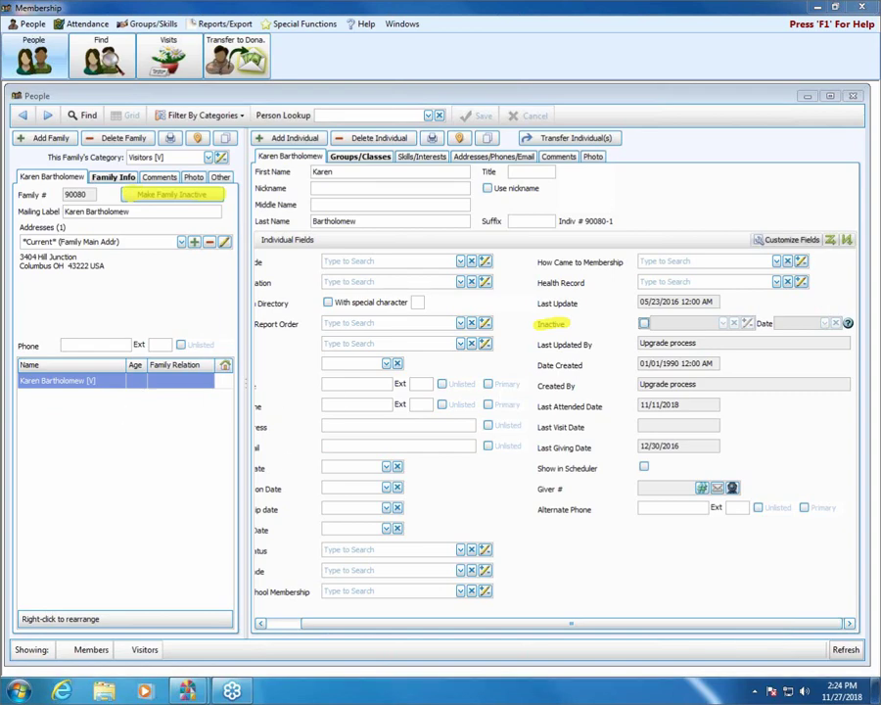
{"action": "key", "text": "Escape"}
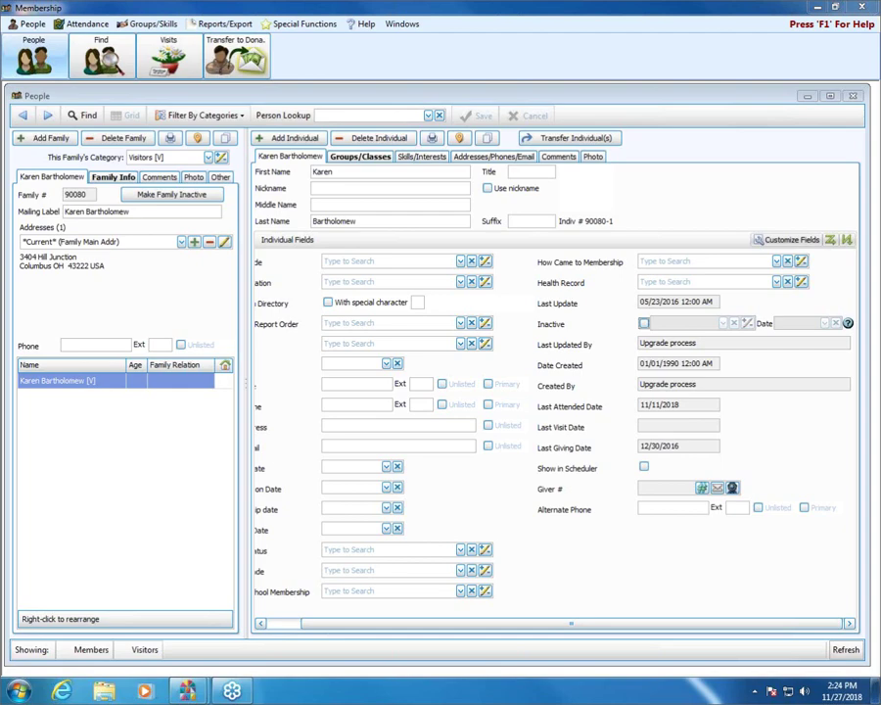
- Look up the wife through Person Lookup, then show her husband's individual record
{"action": "left_click", "coordinate": [428, 116]}
{"action": "scroll", "coordinate": [654, 171], "scroll_direction": "down", "scroll_amount": 3}
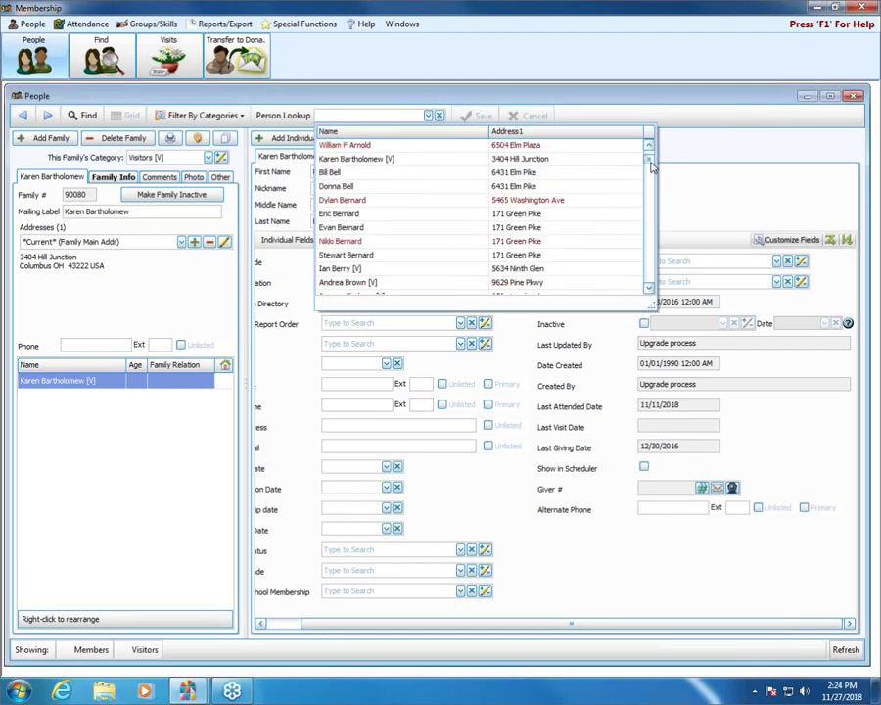
{"action": "scroll", "coordinate": [654, 175], "scroll_direction": "down", "scroll_amount": 3}
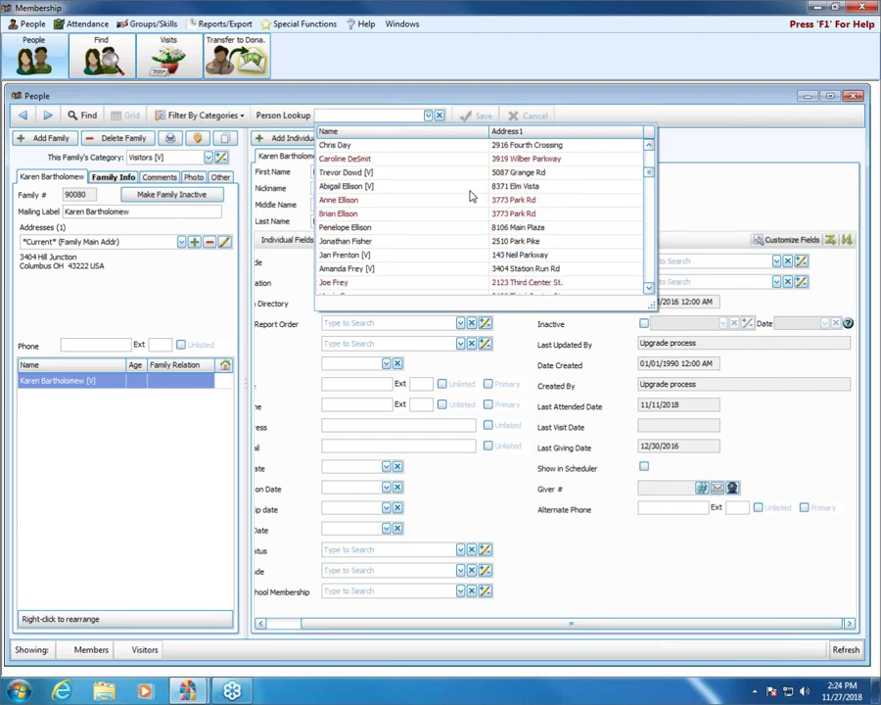
{"action": "left_click", "coordinate": [354, 201]}
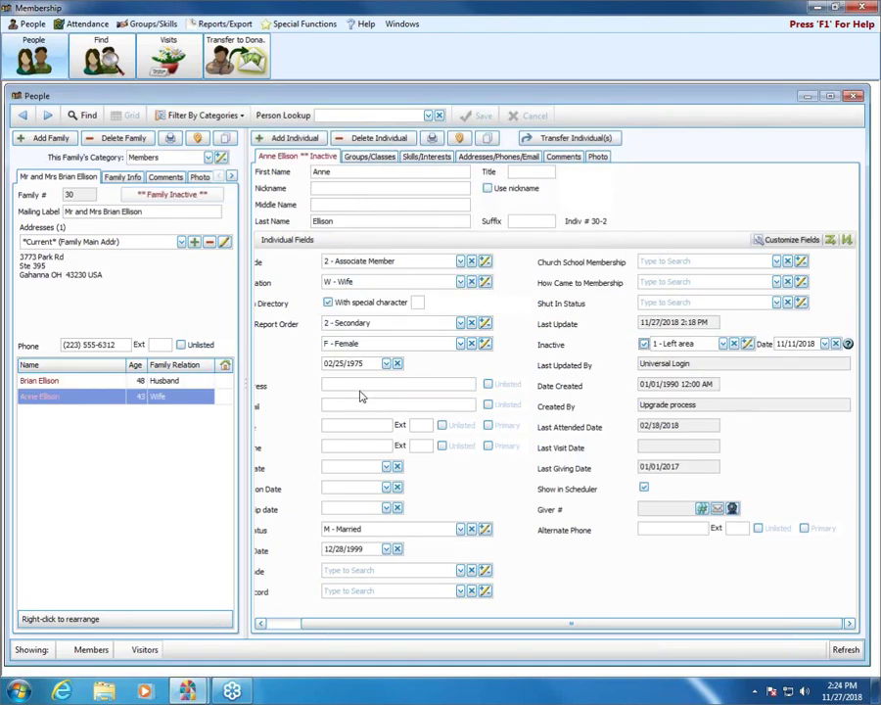
{"action": "left_click", "coordinate": [94, 380]}
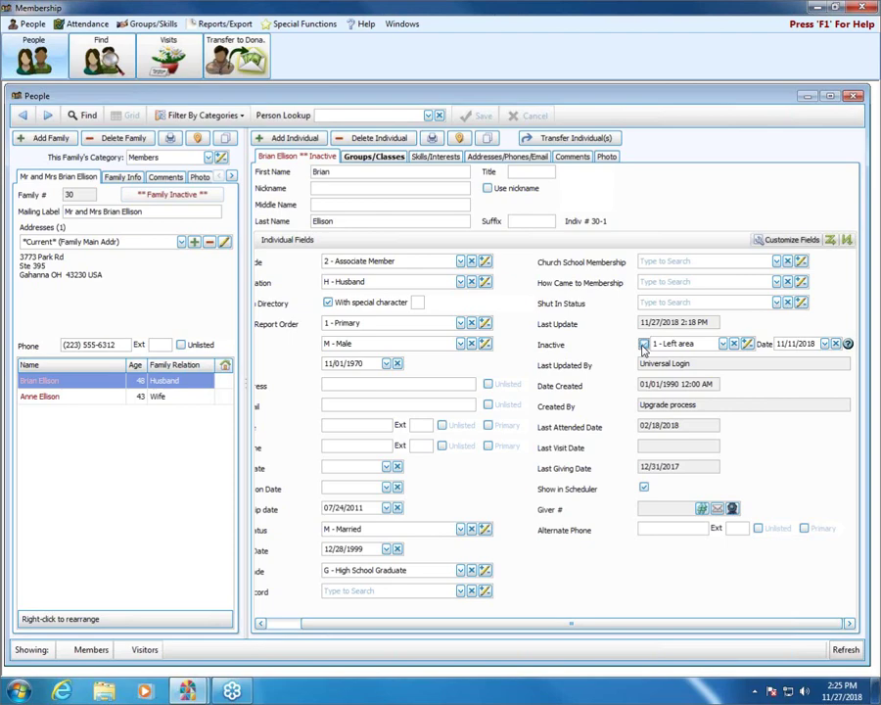
- Tick the husband's Inactive checkbox with reason '1 - Left area'
{"action": "left_click", "coordinate": [643, 344]}
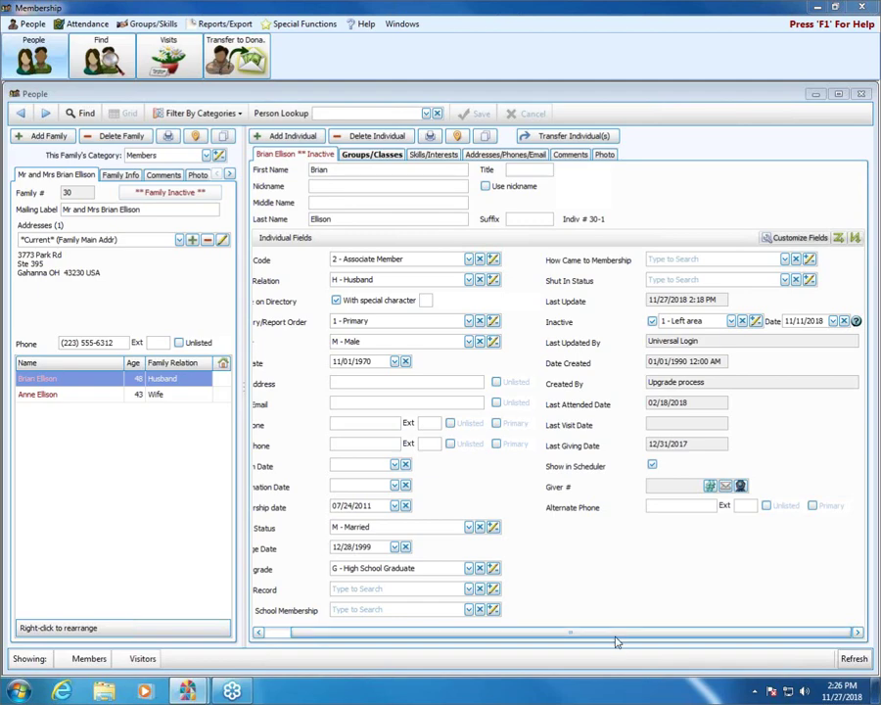
{"action": "left_click_drag", "start_coordinate": [616, 641], "coordinate": [587, 641]}
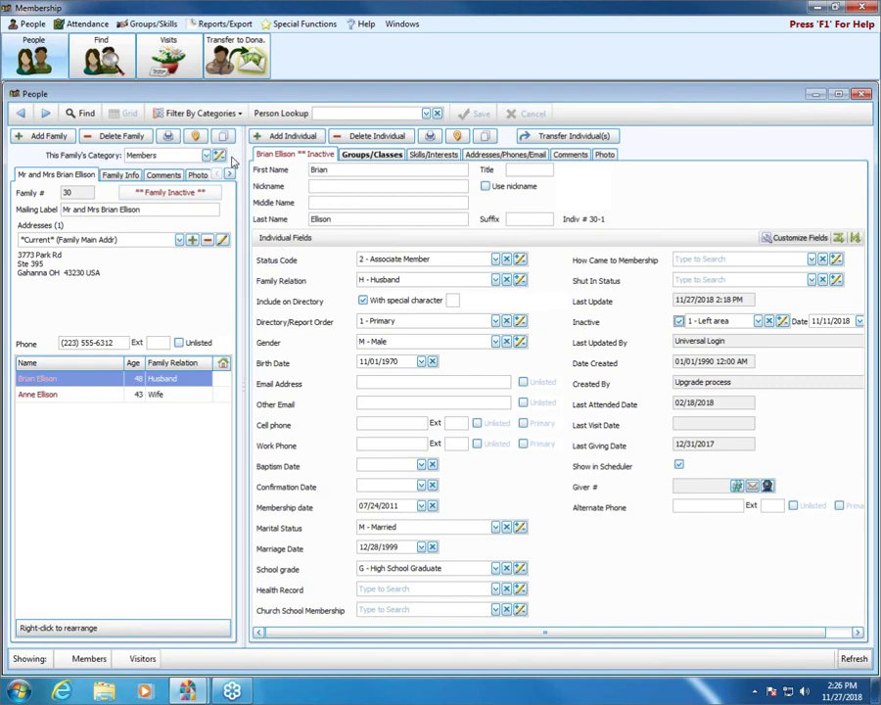
{"action": "left_click", "coordinate": [205, 154]}
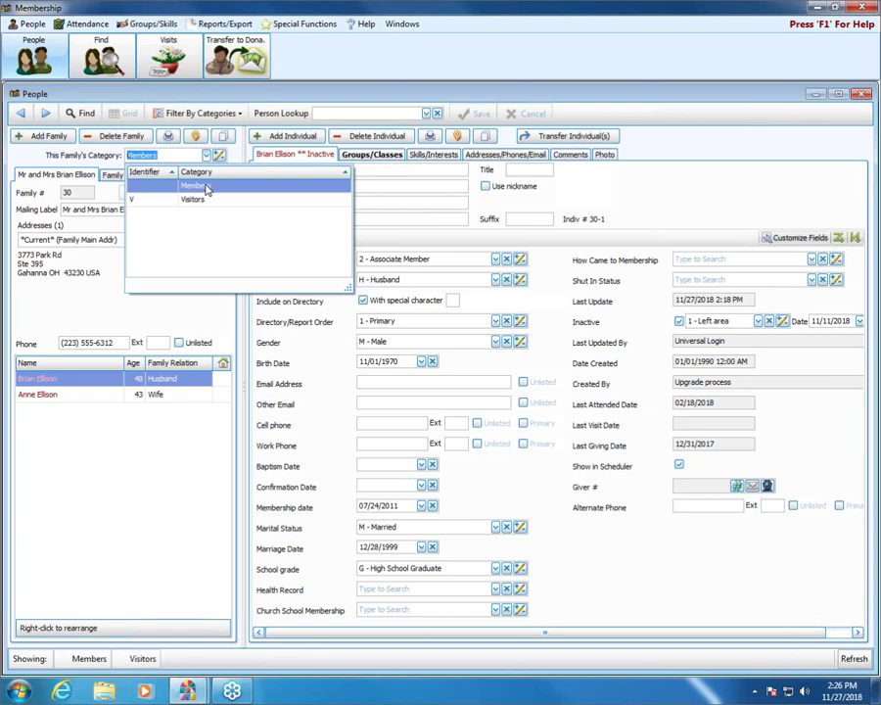
{"action": "left_click", "coordinate": [107, 165]}
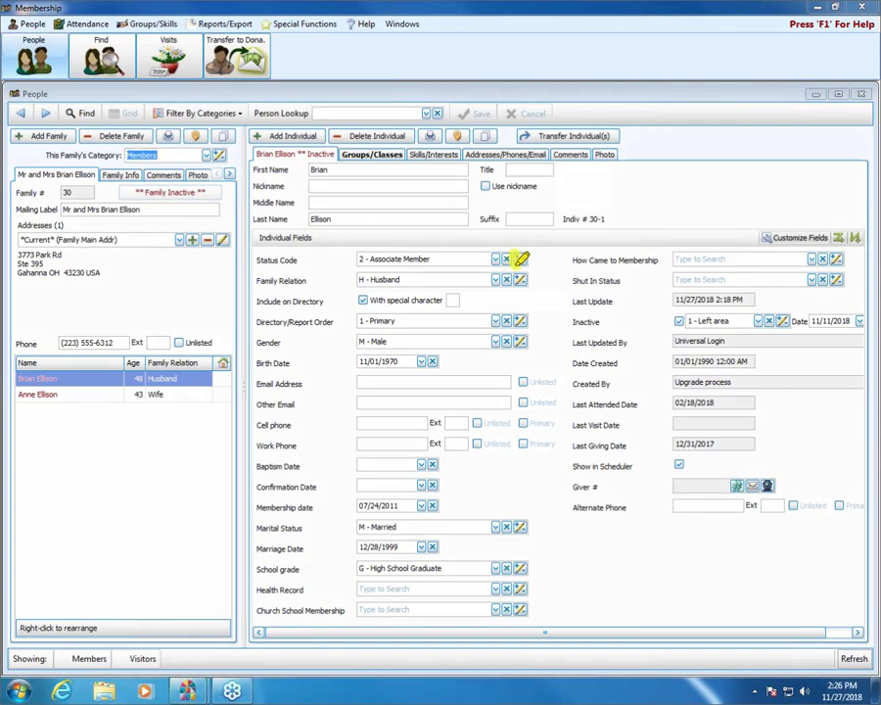
{"action": "left_click", "coordinate": [519, 259]}
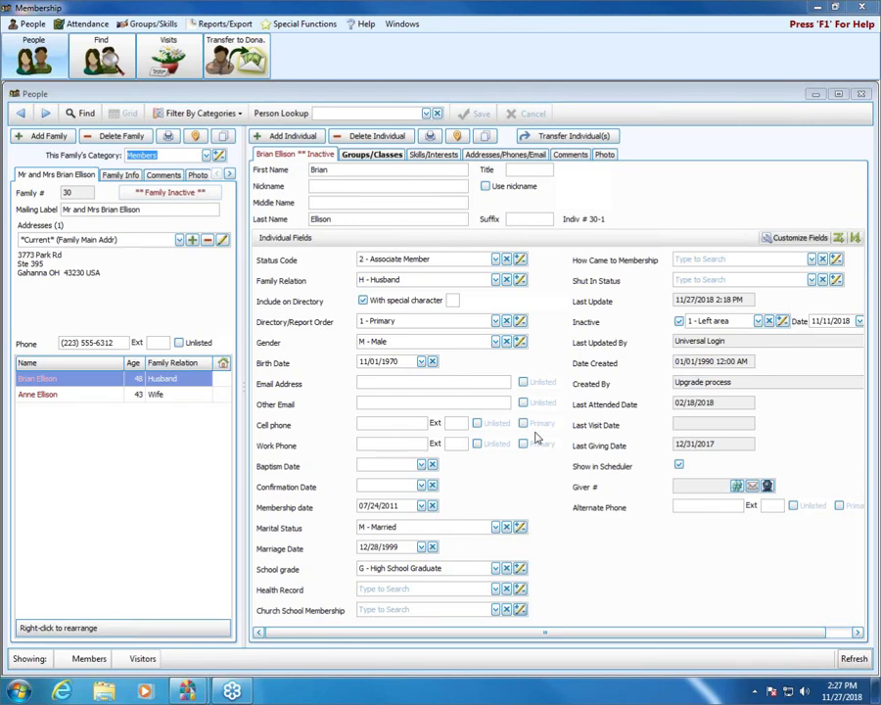
{"action": "left_click", "coordinate": [520, 261]}
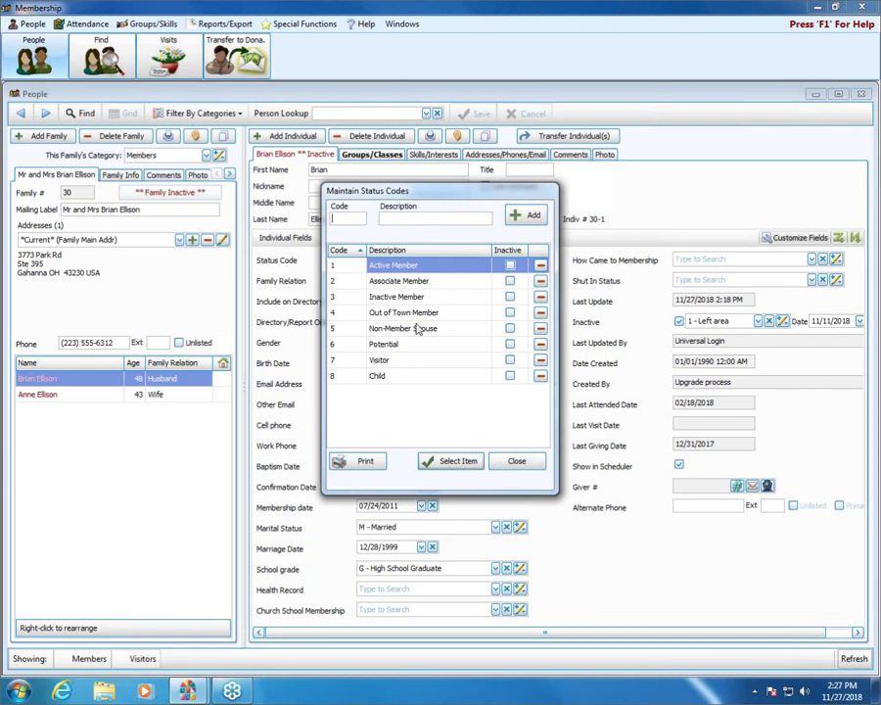
{"action": "left_click", "coordinate": [388, 297]}
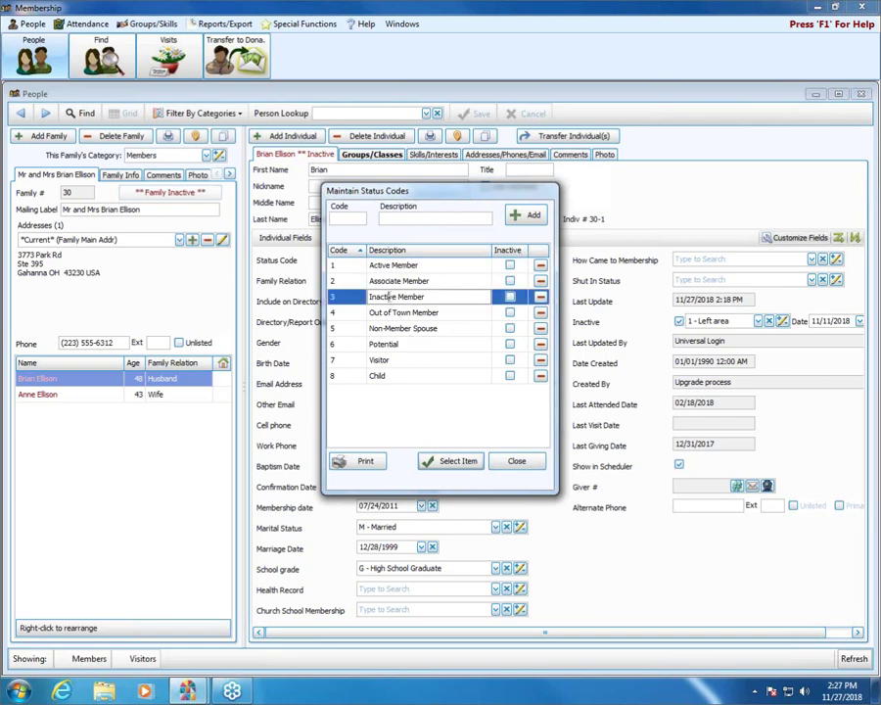
{"action": "left_click_drag", "start_coordinate": [396, 296], "coordinate": [369, 296]}
{"action": "left_click", "coordinate": [518, 461]}
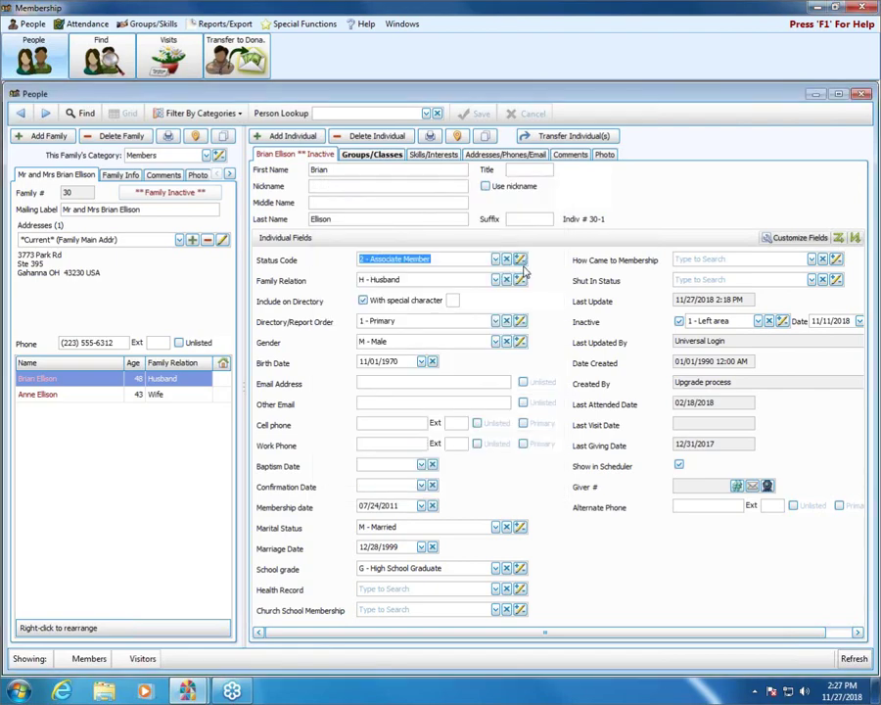
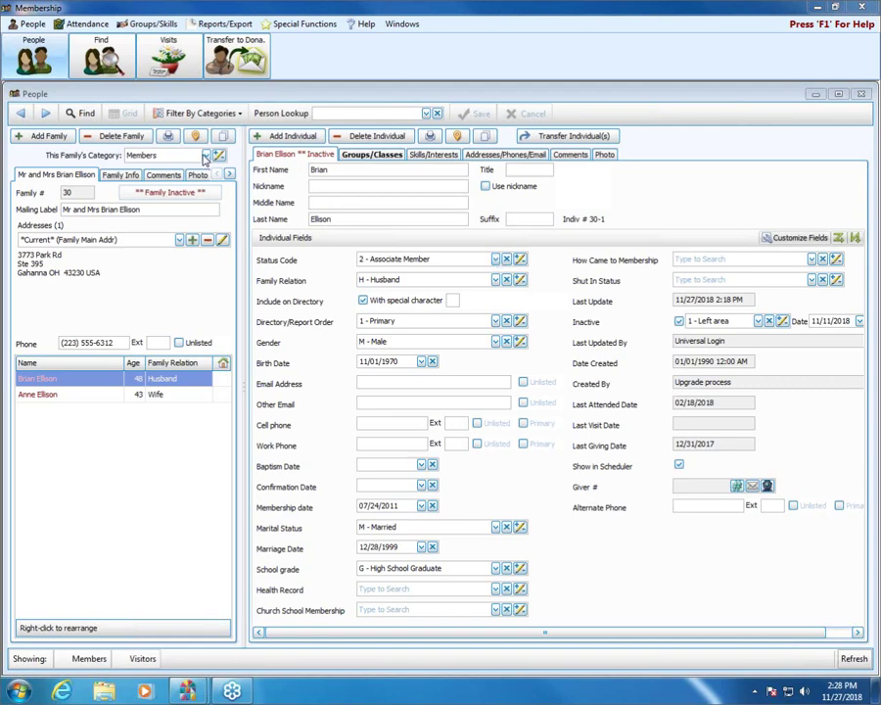
{"action": "left_click", "coordinate": [206, 156]}
{"action": "left_click", "coordinate": [56, 161]}
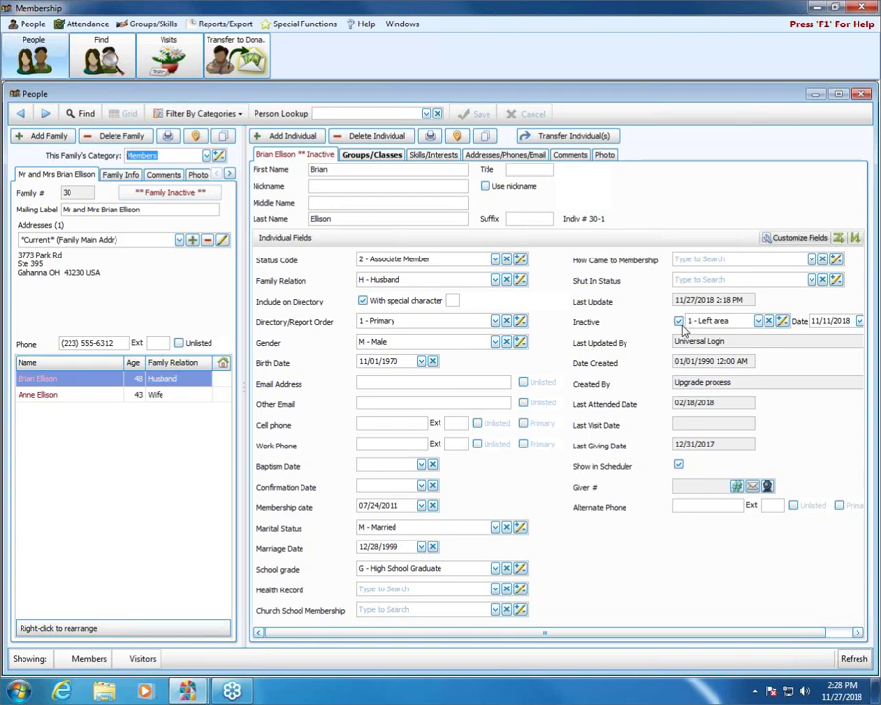
{"action": "mouse_move", "coordinate": [663, 333]}
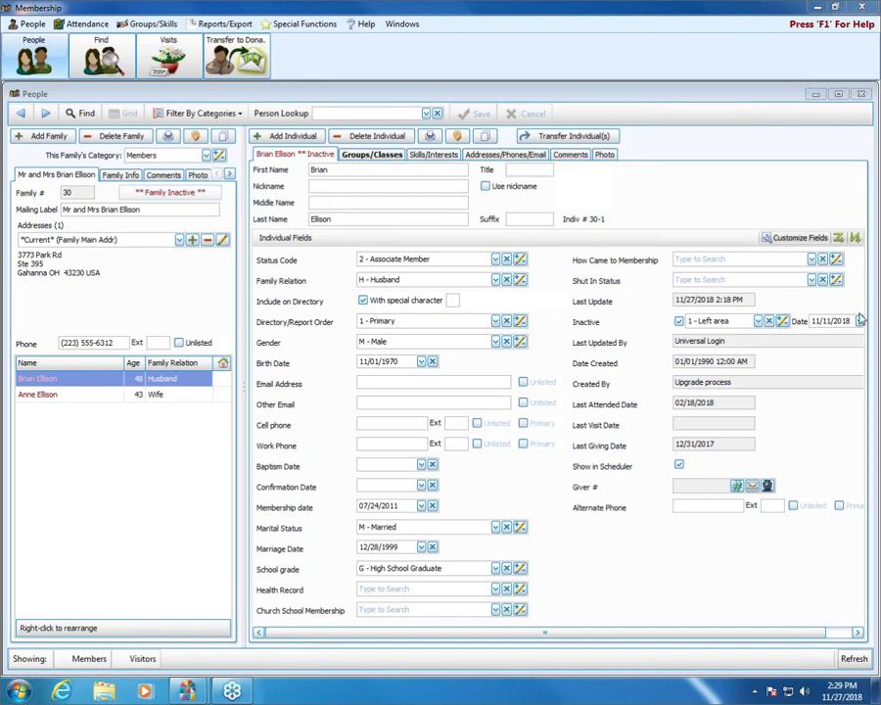
- Discard an accidental Inactive uncheck with Cancel and go to the member's Comments page
{"action": "left_click", "coordinate": [678, 322]}
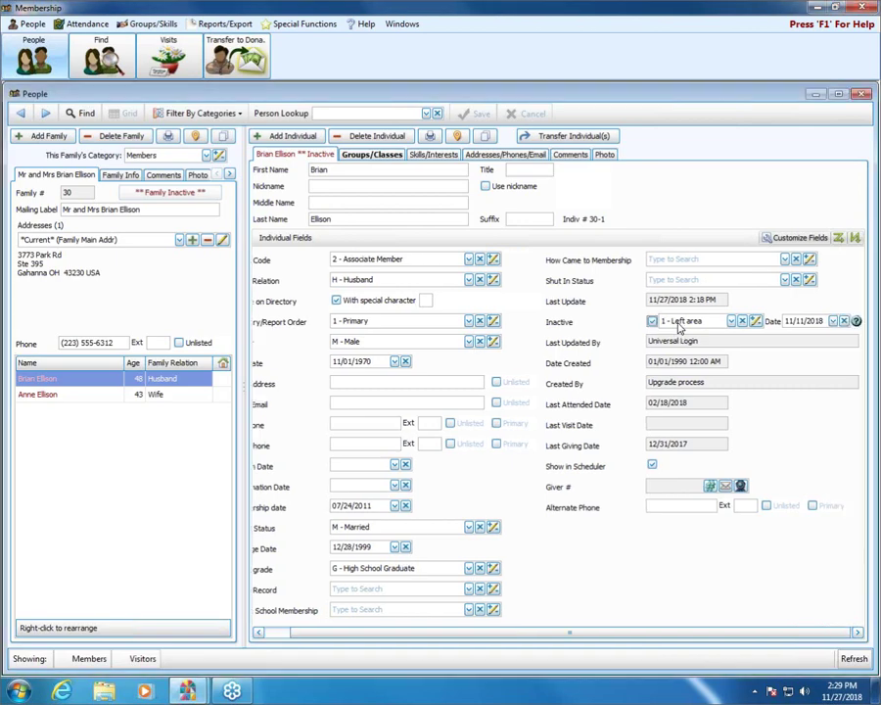
{"action": "left_click", "coordinate": [652, 324]}
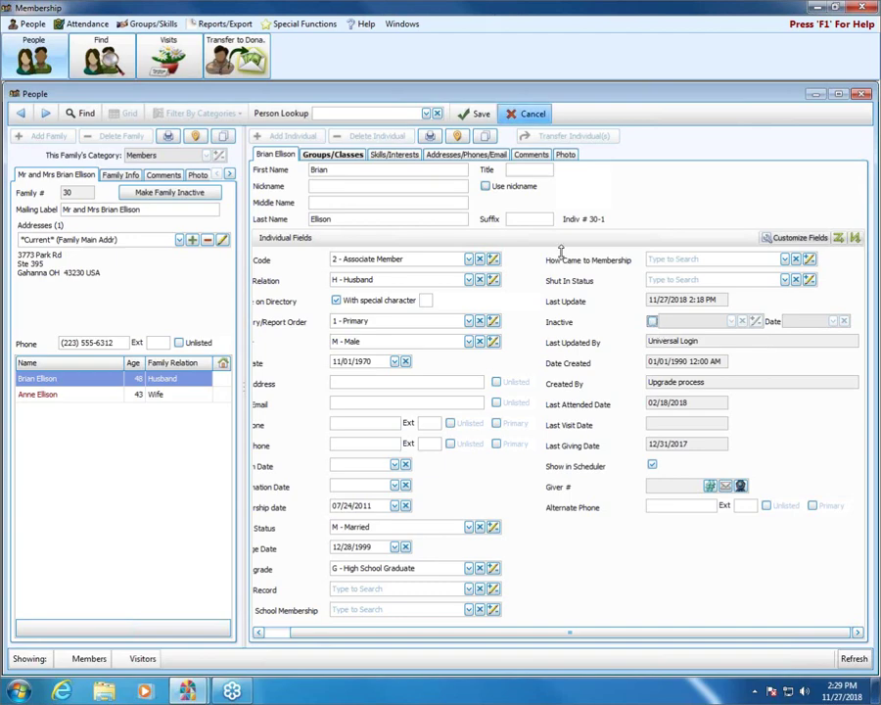
{"action": "left_click", "coordinate": [529, 113]}
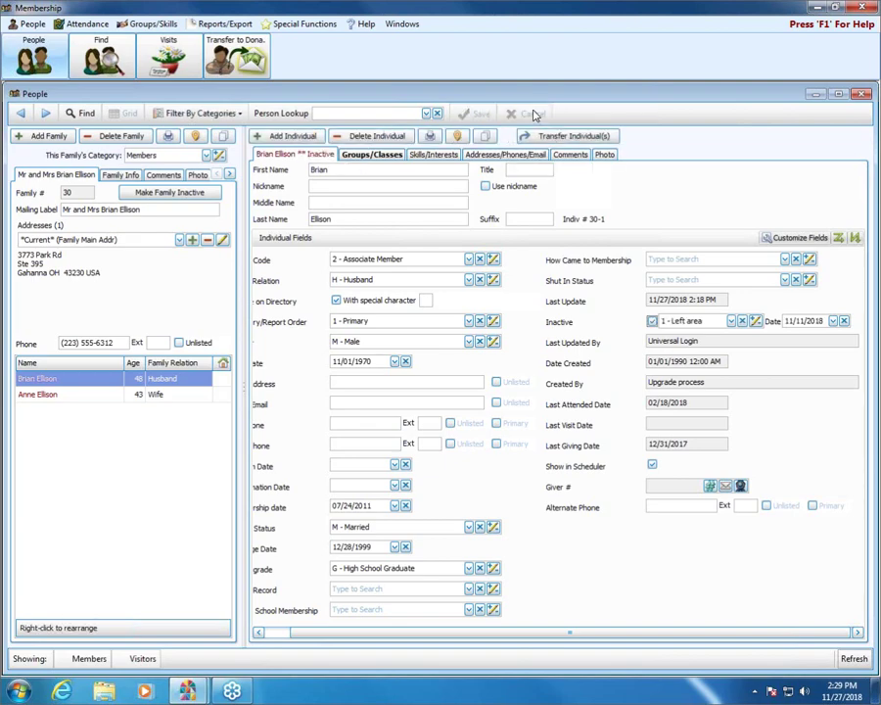
{"action": "left_click", "coordinate": [572, 156]}
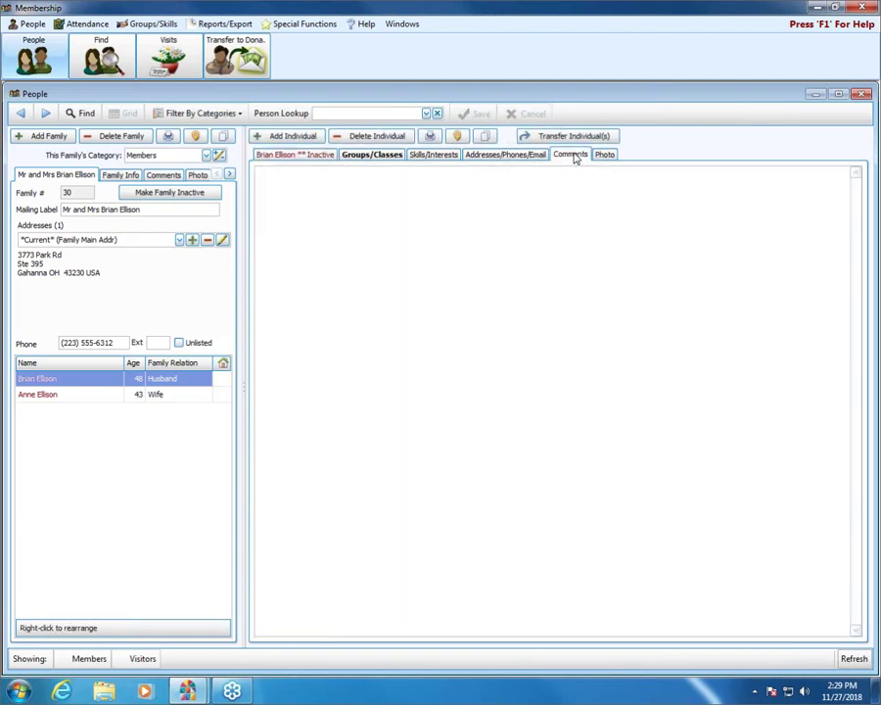
- Enter the comment 'moved away in 2007 and back in 2018', then check it from the details page
{"action": "left_click", "coordinate": [301, 198]}
{"action": "type", "text": "moved"}
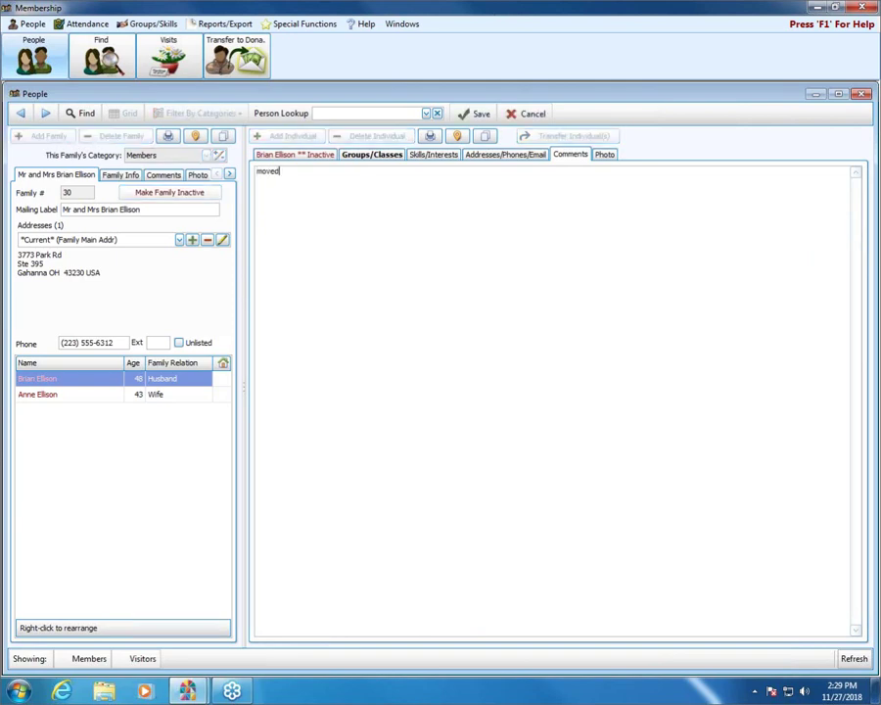
{"action": "type", "text": " away in 2007 and back in 2018"}
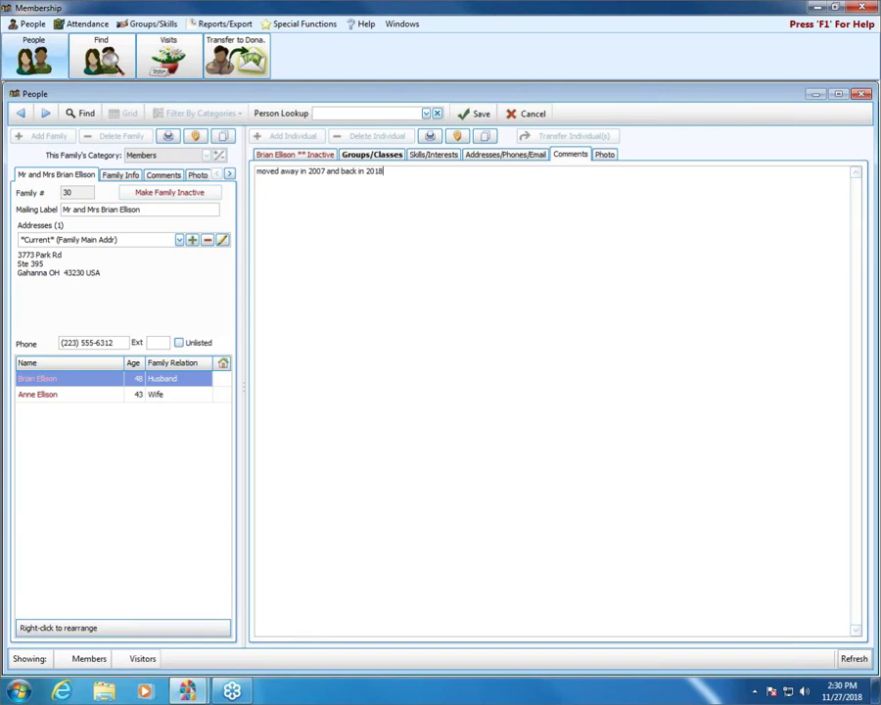
{"action": "left_click", "coordinate": [297, 154]}
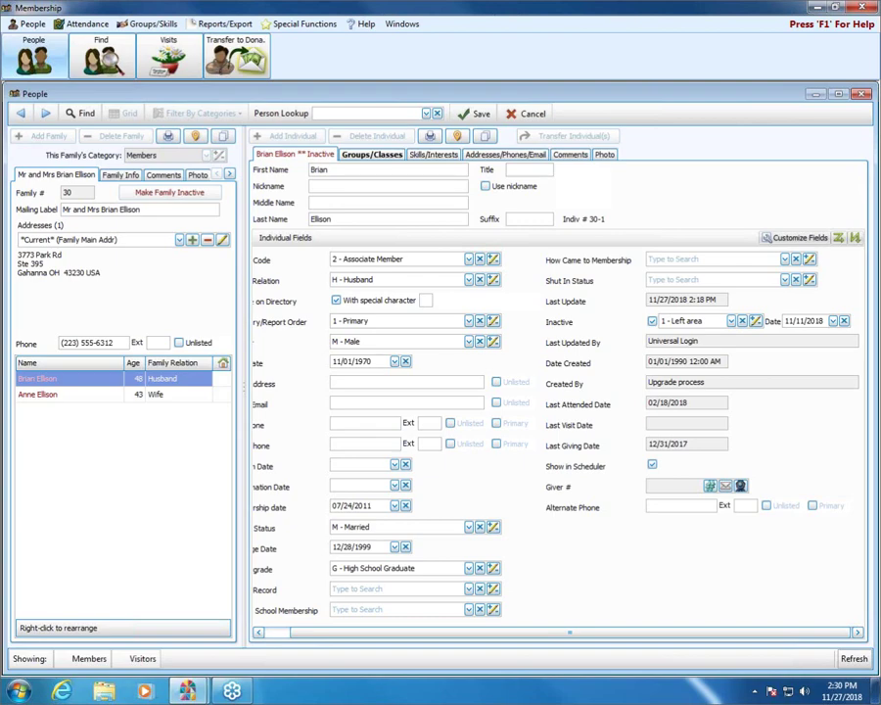
{"action": "left_click", "coordinate": [569, 157]}
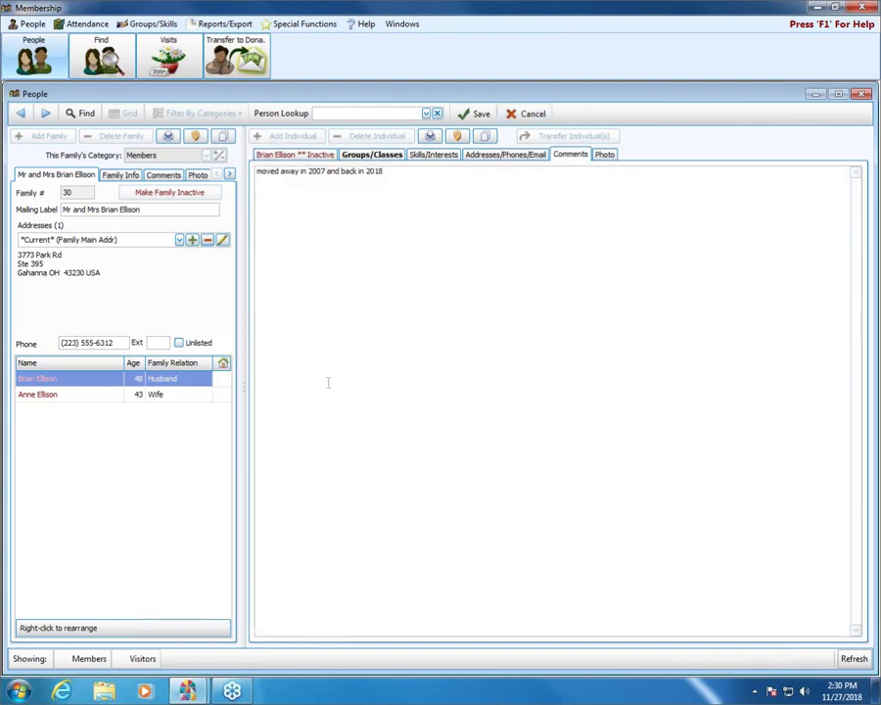
{"action": "left_click", "coordinate": [304, 156]}
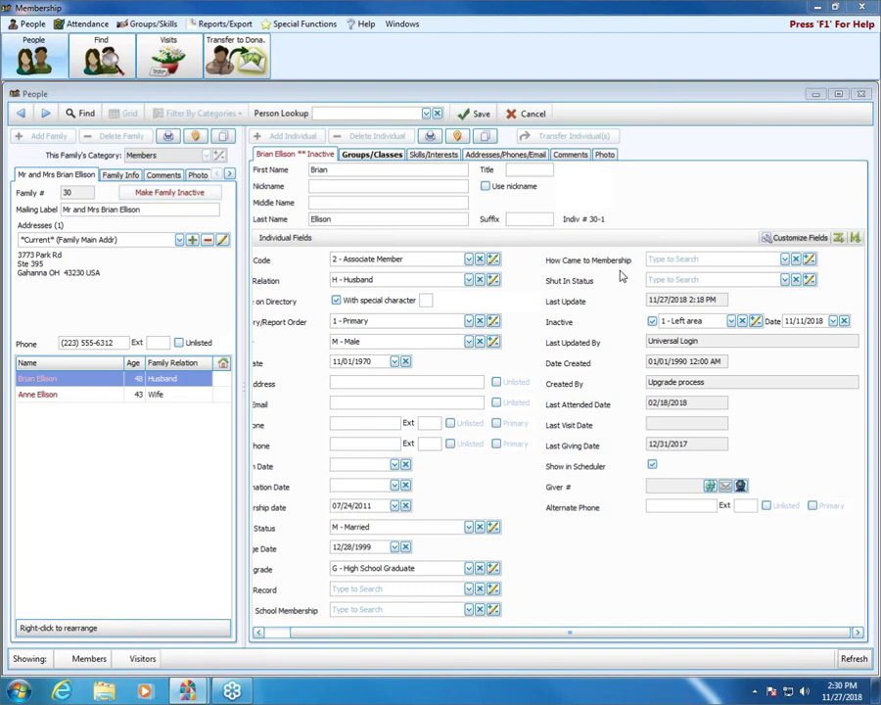
- Browse and close the Person Lookup list, then save the member's record
{"action": "left_click", "coordinate": [426, 114]}
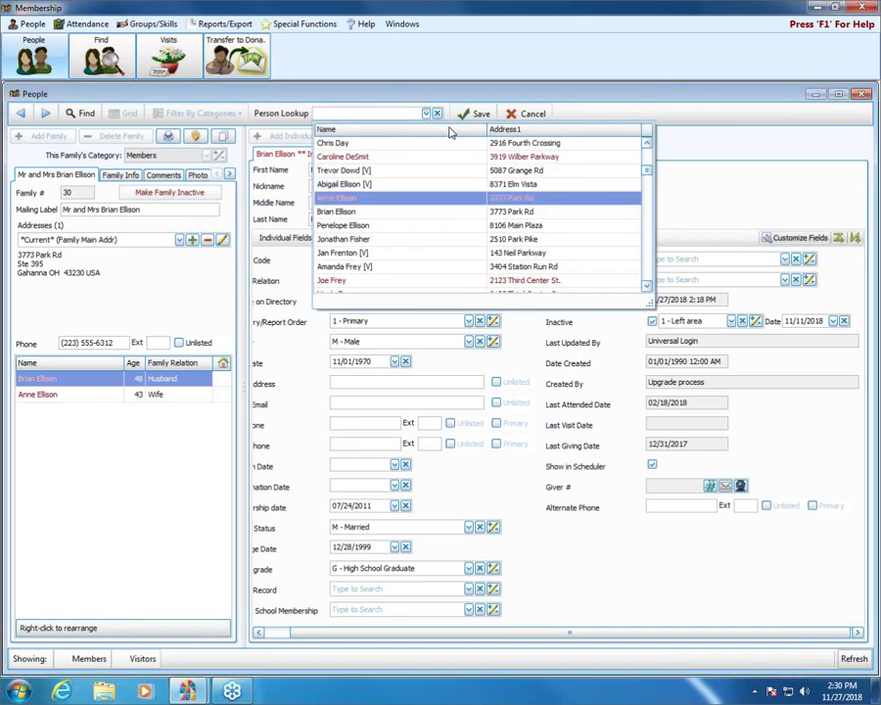
{"action": "scroll", "coordinate": [649, 160], "scroll_direction": "up", "scroll_amount": 5}
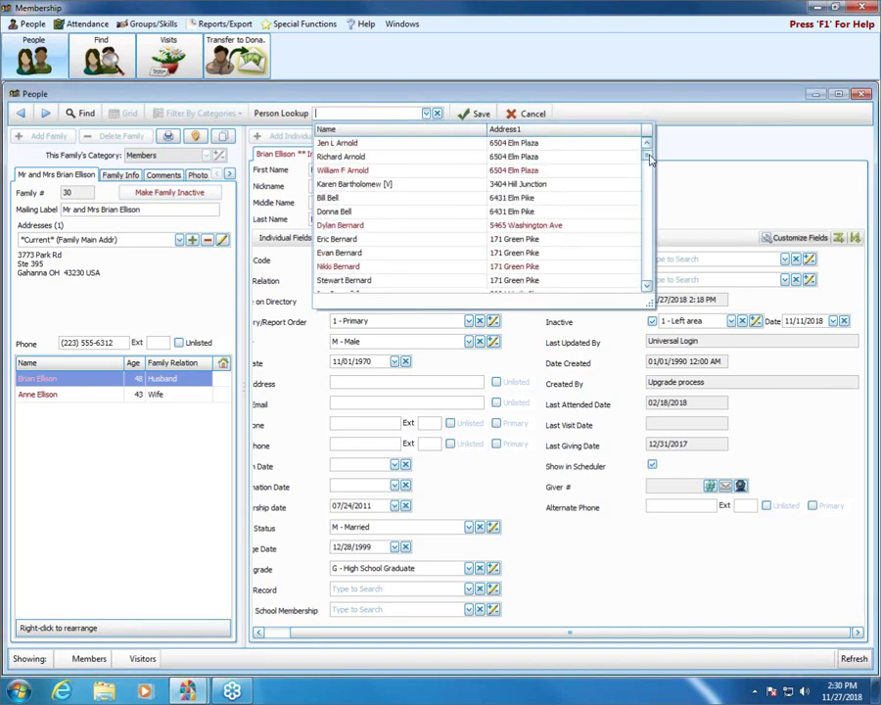
{"action": "scroll", "coordinate": [649, 157], "scroll_direction": "down", "scroll_amount": 2}
{"action": "scroll", "coordinate": [649, 154], "scroll_direction": "up", "scroll_amount": 2}
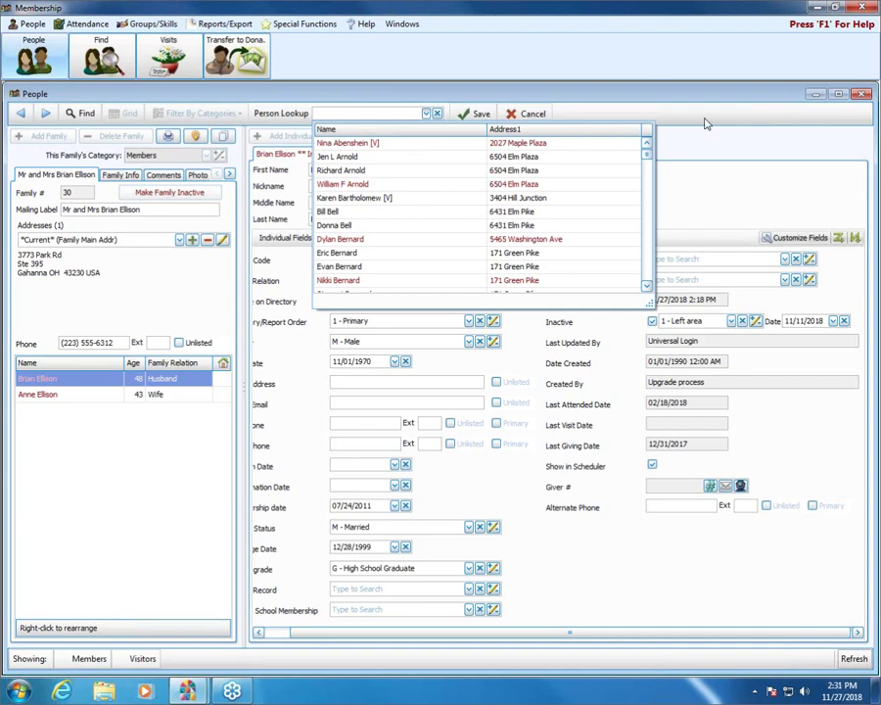
{"action": "left_click", "coordinate": [715, 149]}
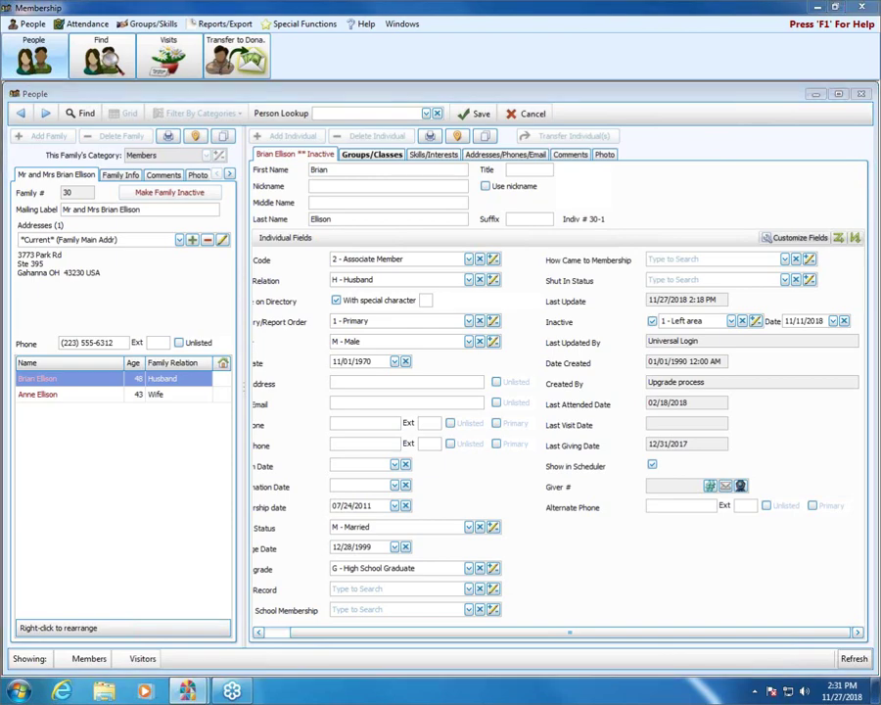
{"action": "left_click", "coordinate": [479, 114]}
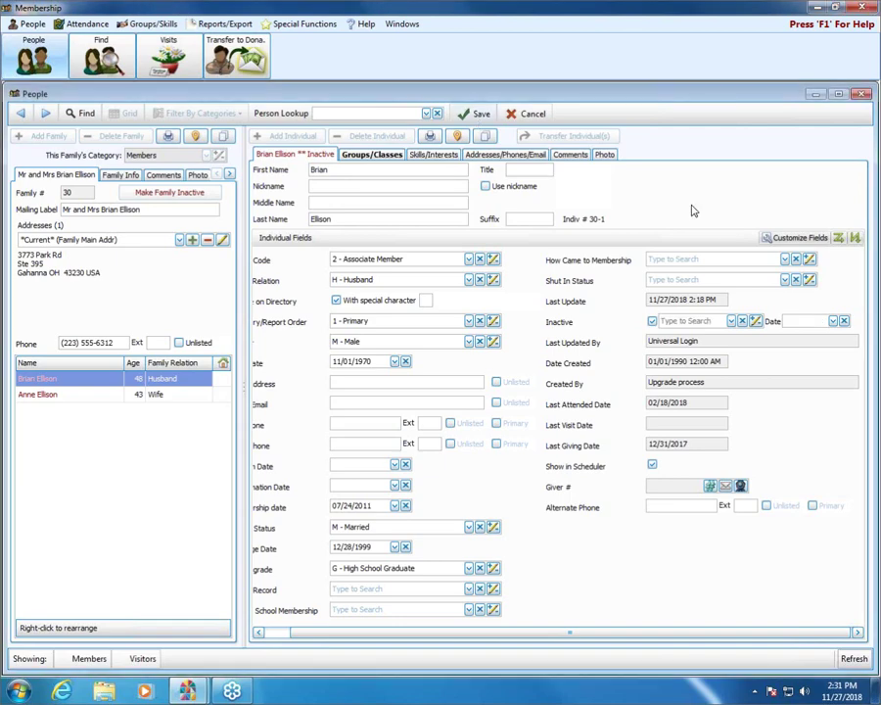